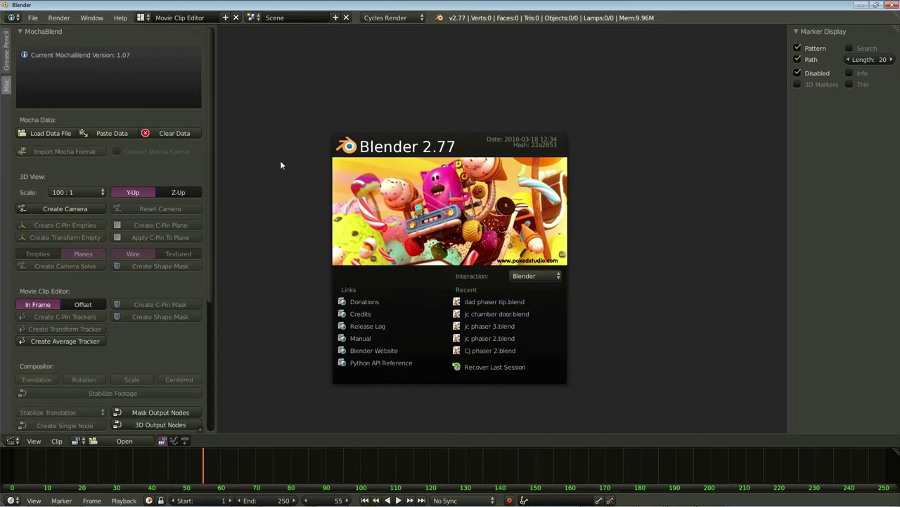
- Switch the workspace to the Default screen layout
click(140, 19)
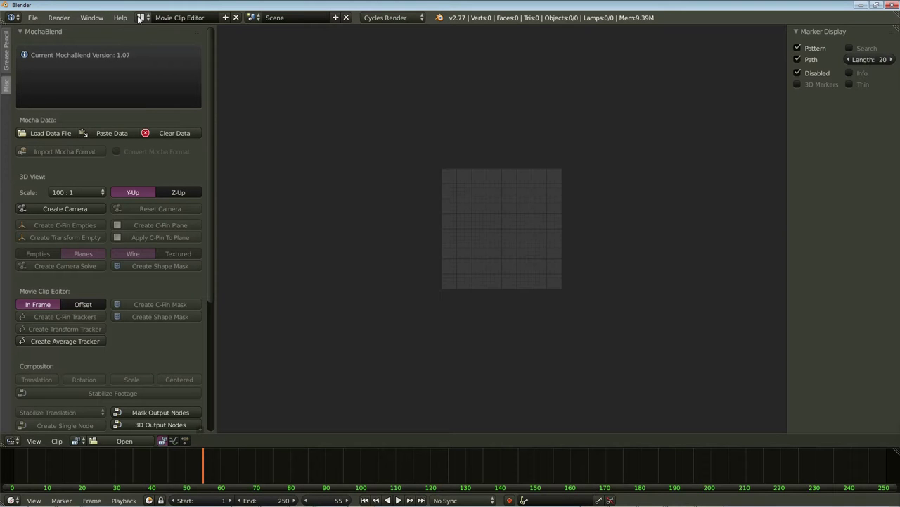
click(141, 18)
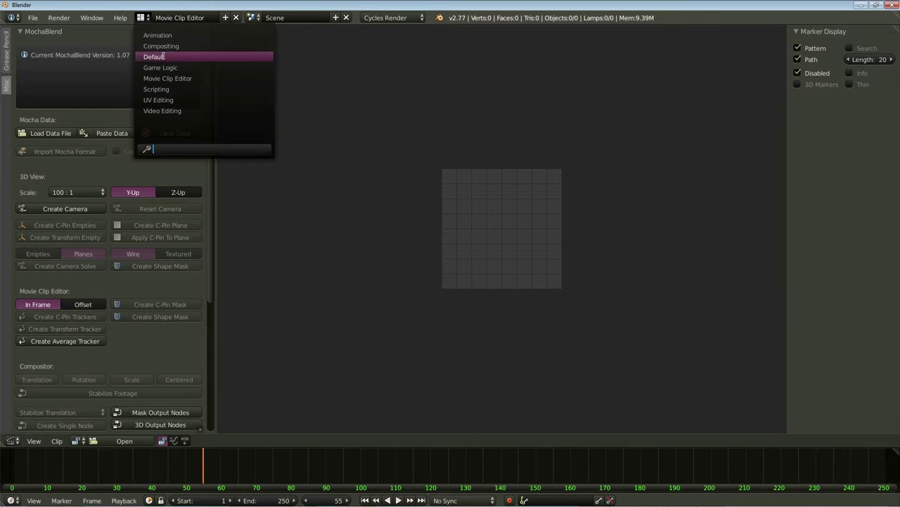
click(163, 56)
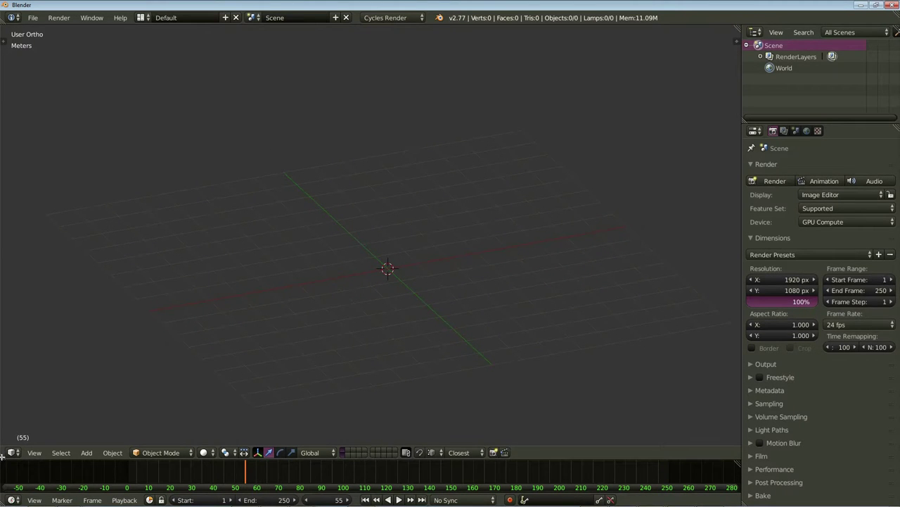
- Split a narrow area off the 3D view, make it a Movie Clip Editor, and widen it
drag(2, 456, 182, 446)
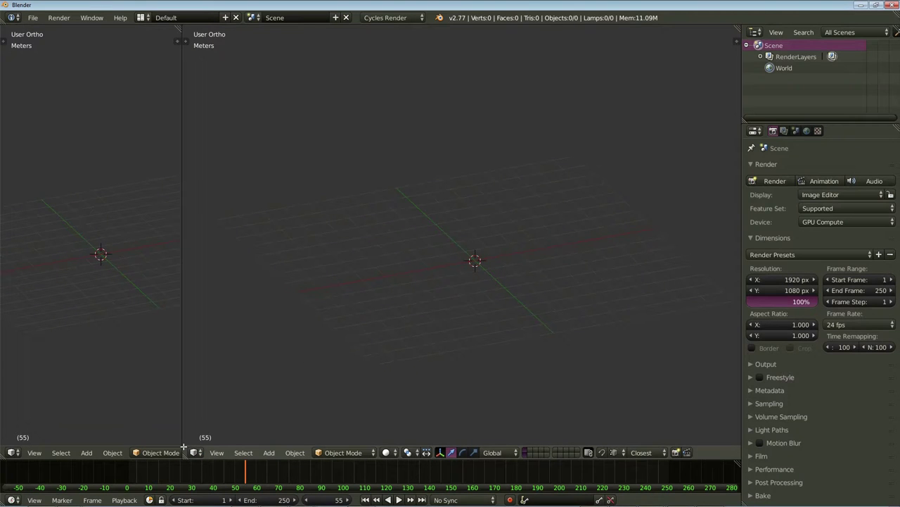
click(13, 453)
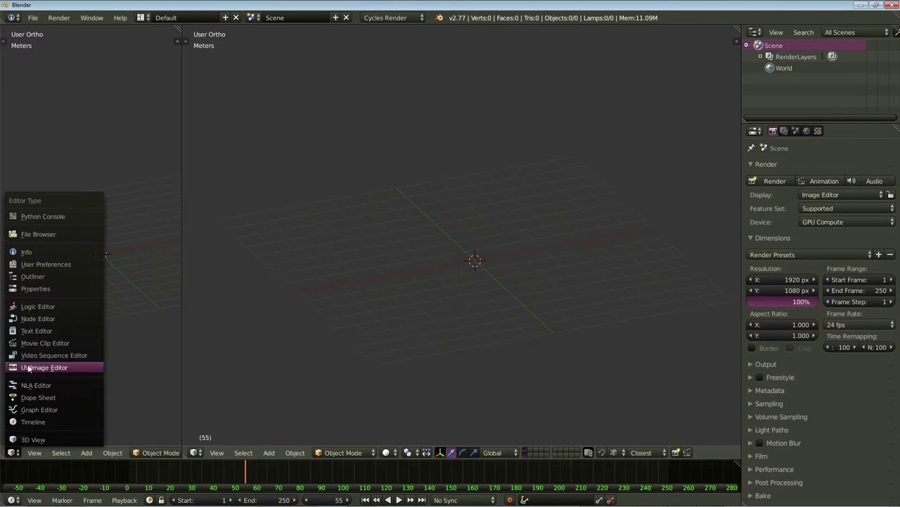
click(40, 343)
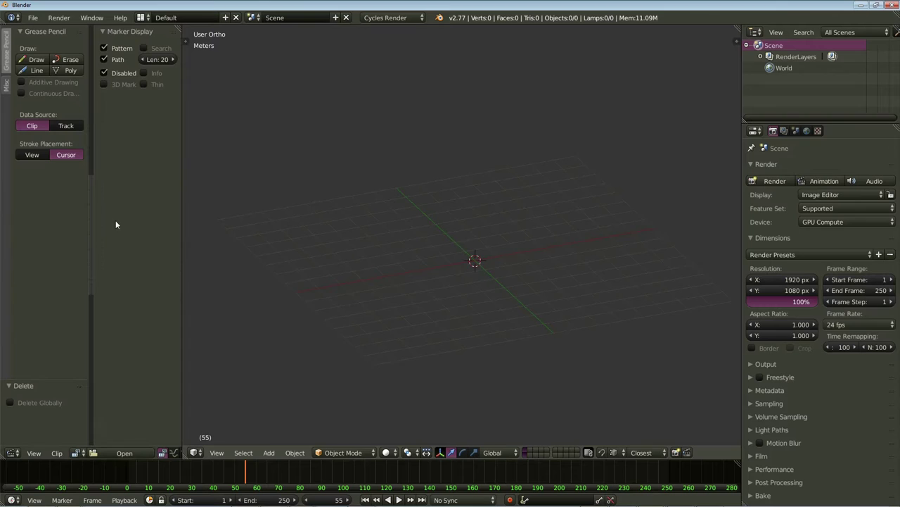
mouse_move(91, 222)
mouse_down()
mouse_move(193, 222)
mouse_move(218, 211)
mouse_up()
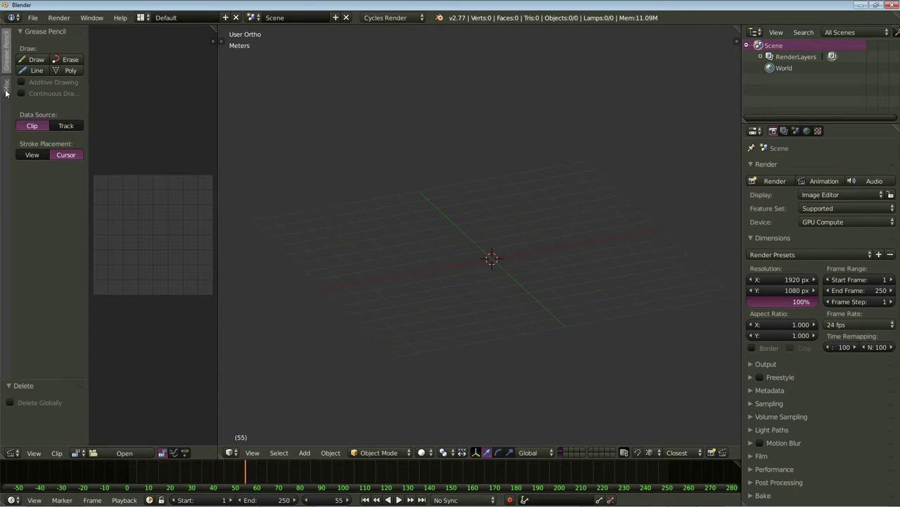
- Show the MochaBlend tools in the Movie Clip Editor at full width, collapsing Motion Converter and shrinking the Delete section
click(6, 90)
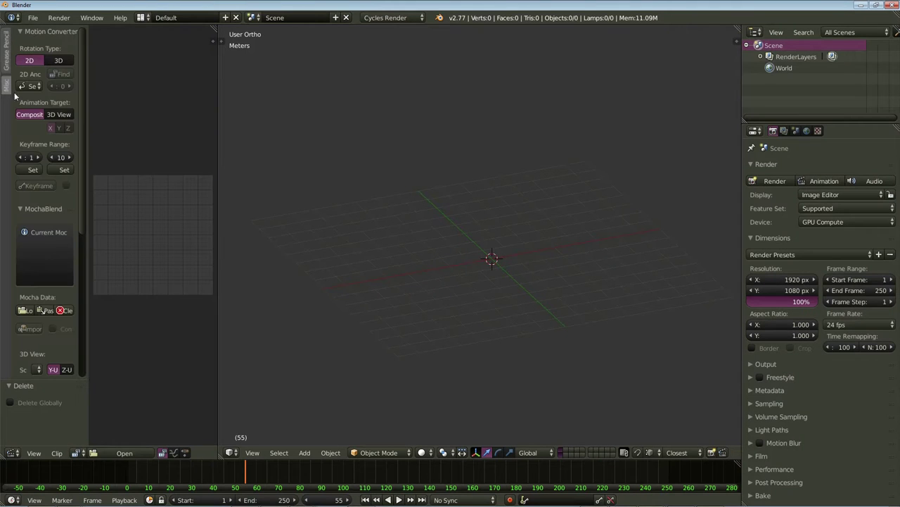
drag(88, 115, 213, 140)
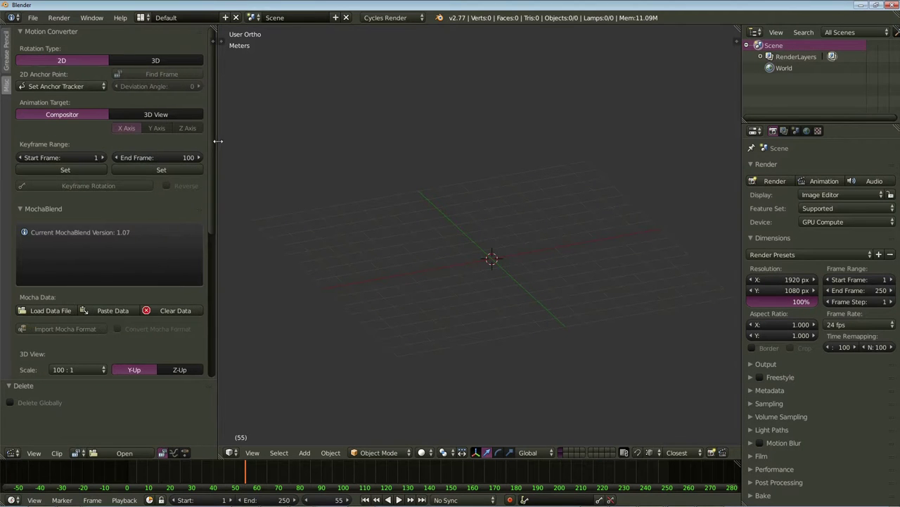
click(21, 31)
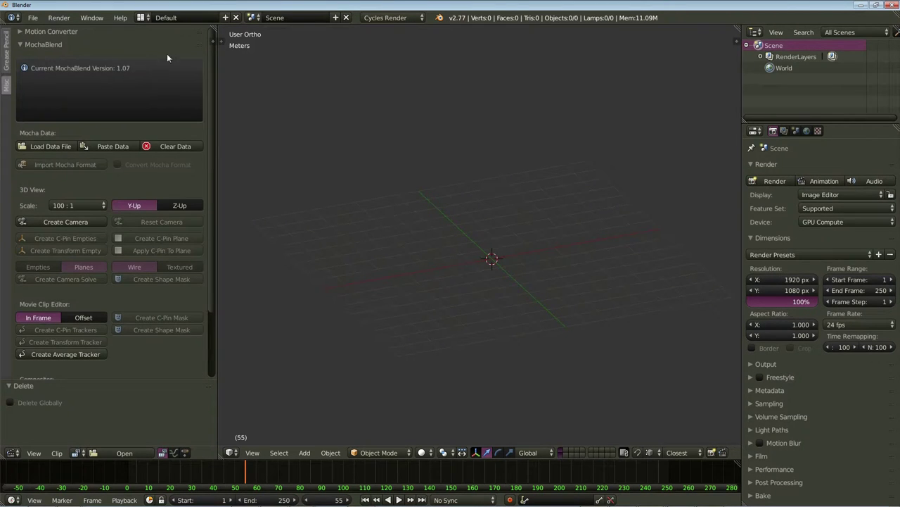
scroll(200, 45, down, 1)
scroll(200, 44, down, 1)
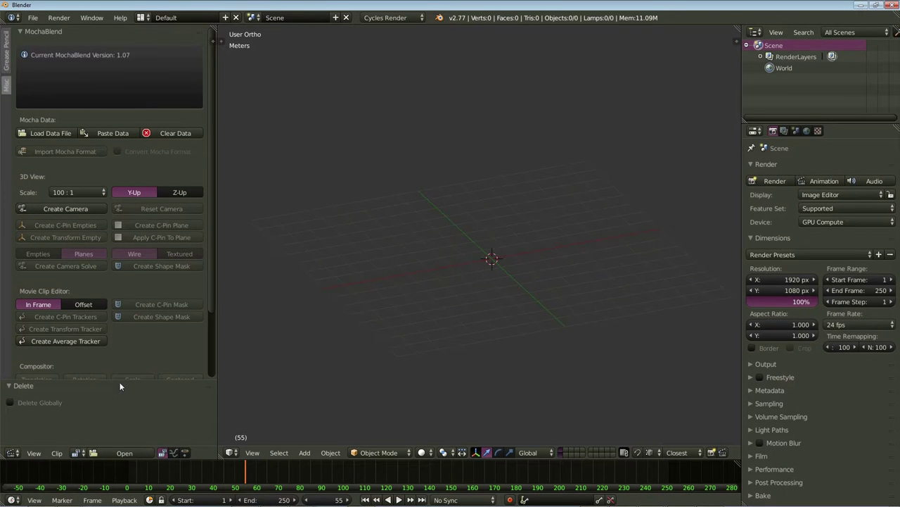
drag(122, 384, 127, 440)
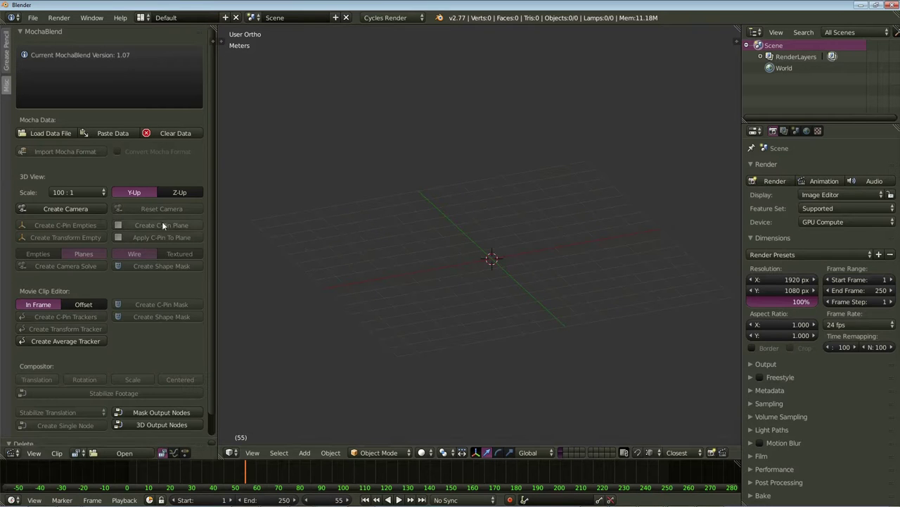
- Create a MochaBlend camera and reset it with the Z-Up orientation, framing it in the 3D view
click(87, 208)
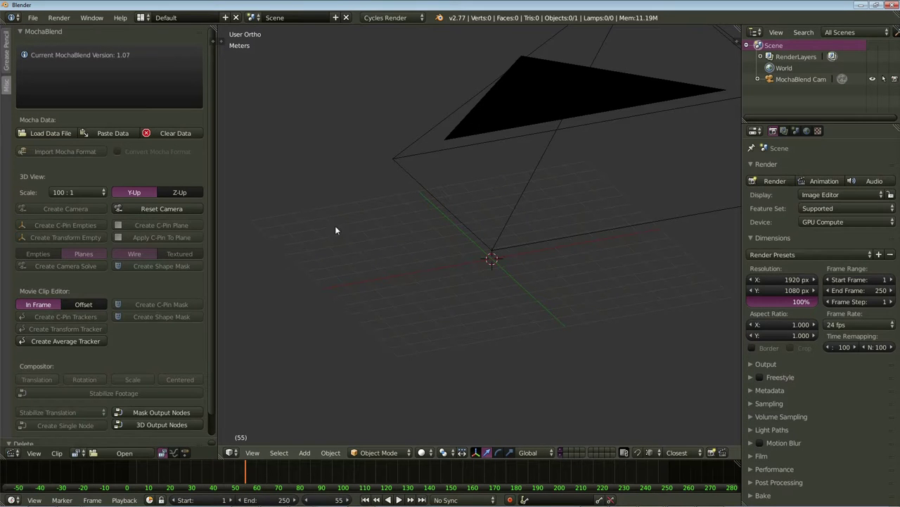
click(186, 192)
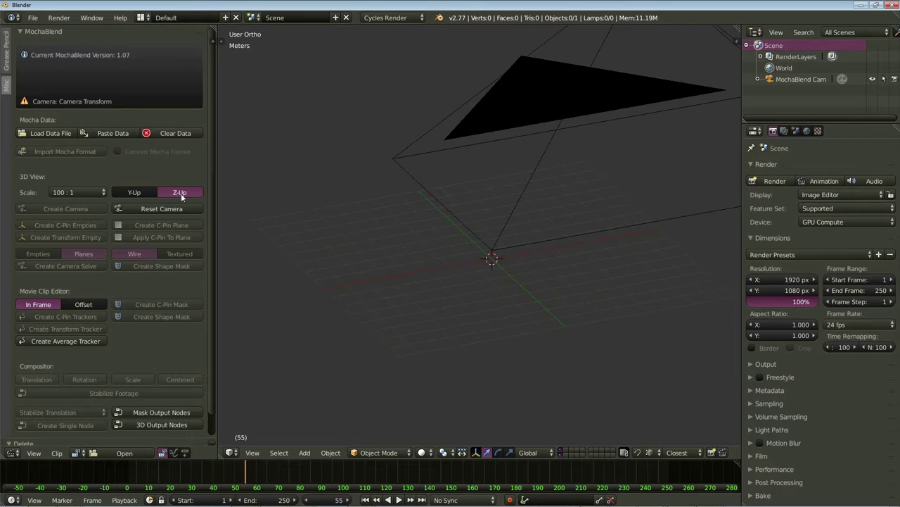
click(156, 207)
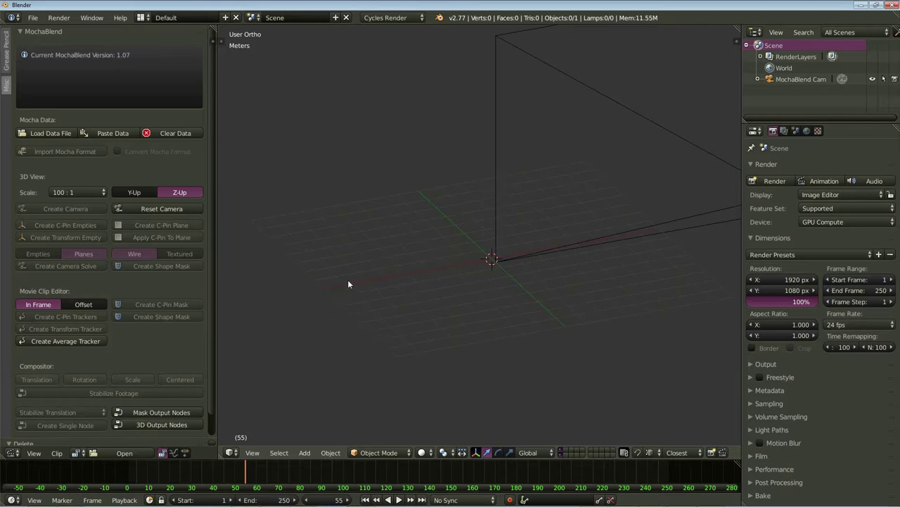
key(Home)
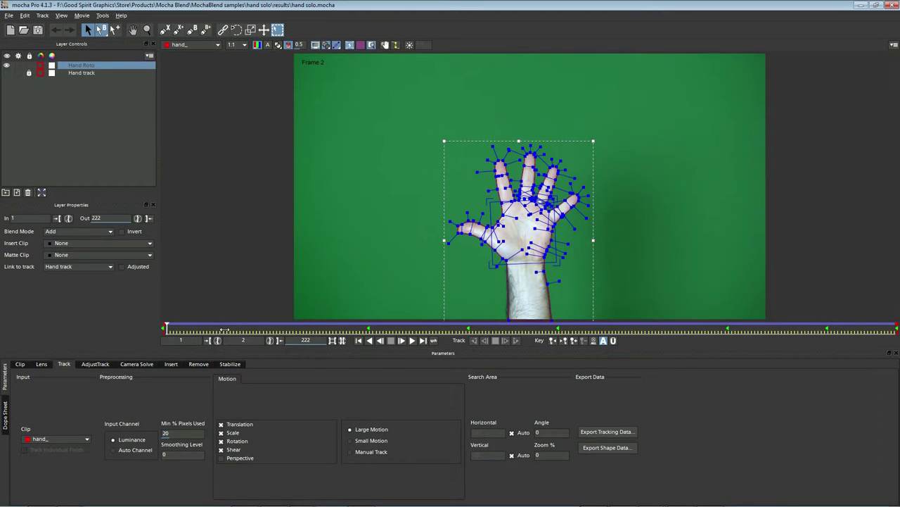
- In mocha Pro, copy the Hand track layer's After Effects Corner Pin data (RG Warp and mochaImport variant) and paste it into MochaBlend in Blender
drag(182, 329, 367, 328)
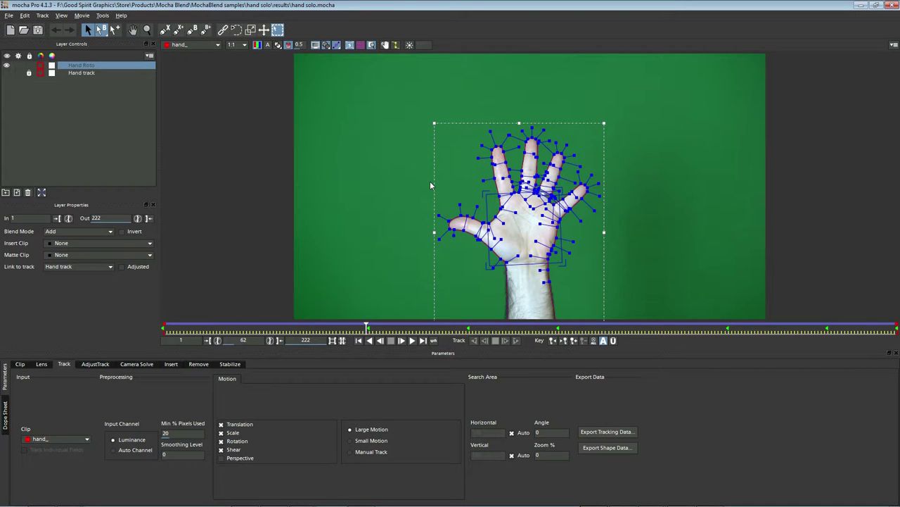
click(81, 74)
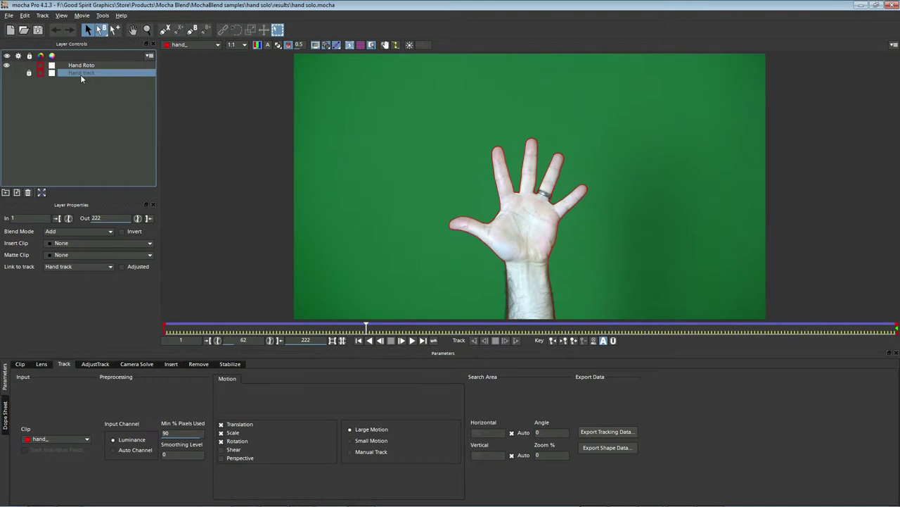
click(608, 431)
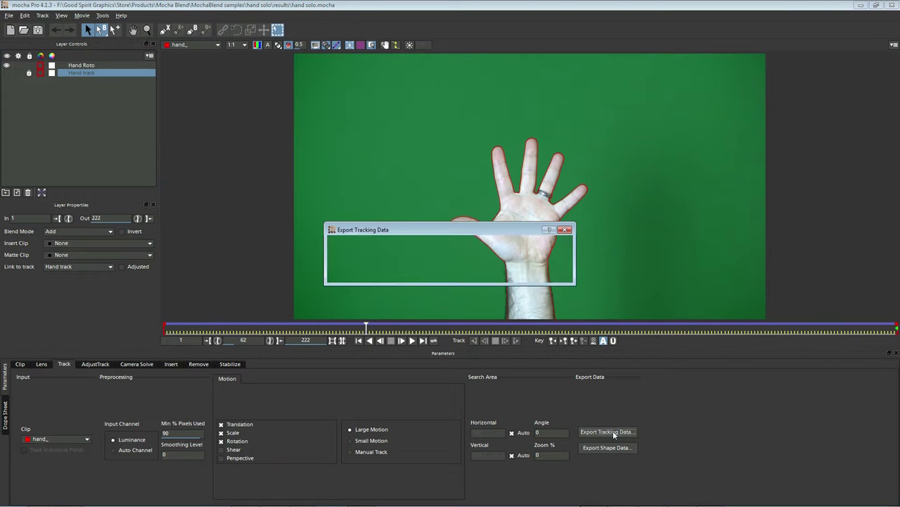
click(562, 244)
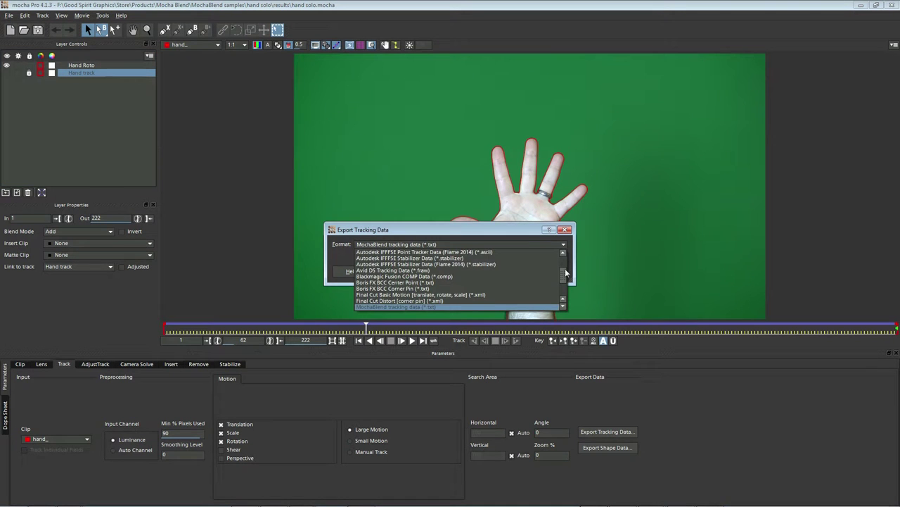
scroll(563, 282, up, 1)
scroll(563, 282, up, 5)
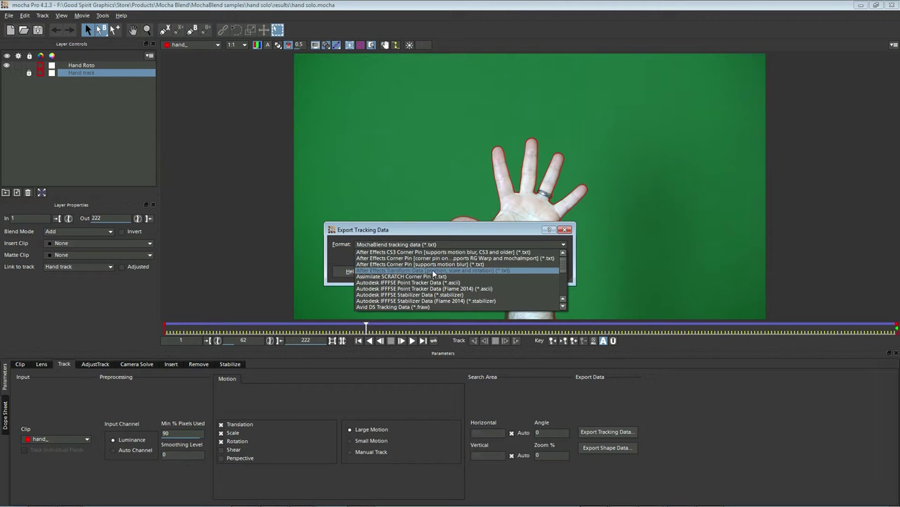
click(438, 258)
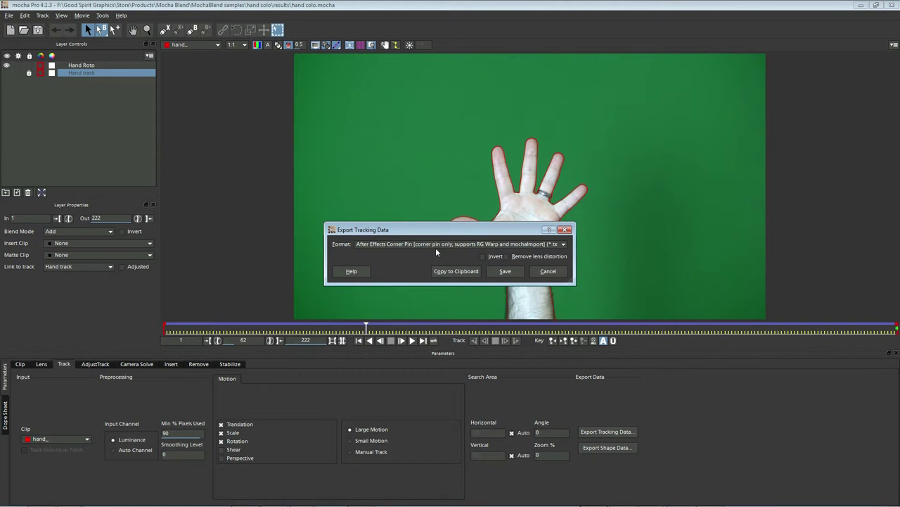
click(463, 272)
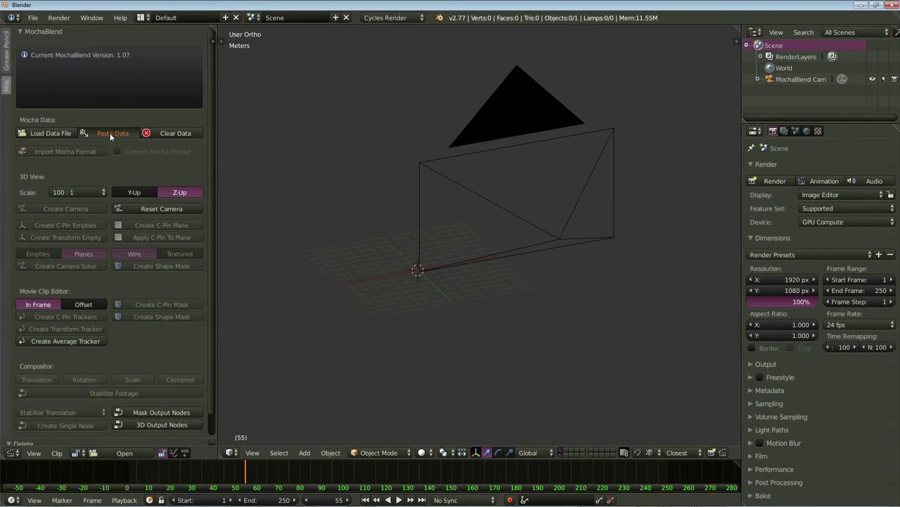
click(110, 134)
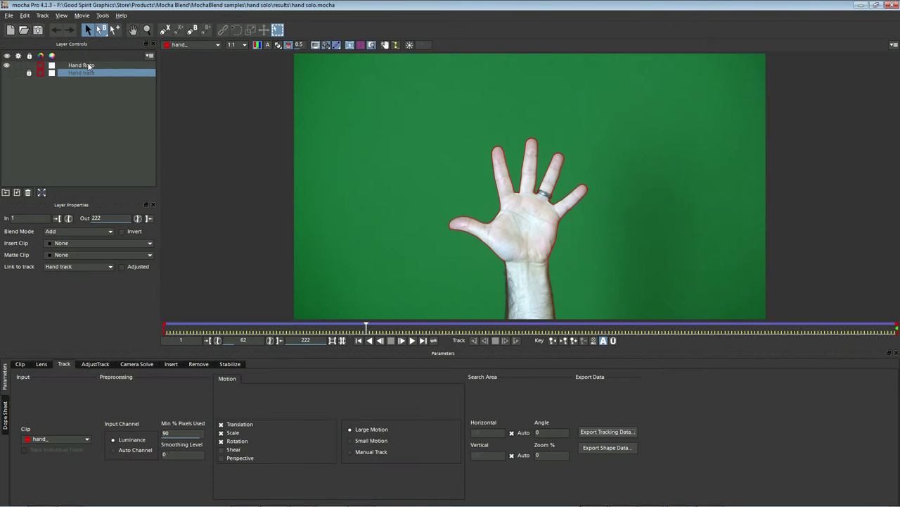
- In mocha Pro, copy the selected Hand Roto layer's shape data as Nuke RotoPaint [Basic] (*.nk) and paste it into MochaBlend in Blender
click(88, 66)
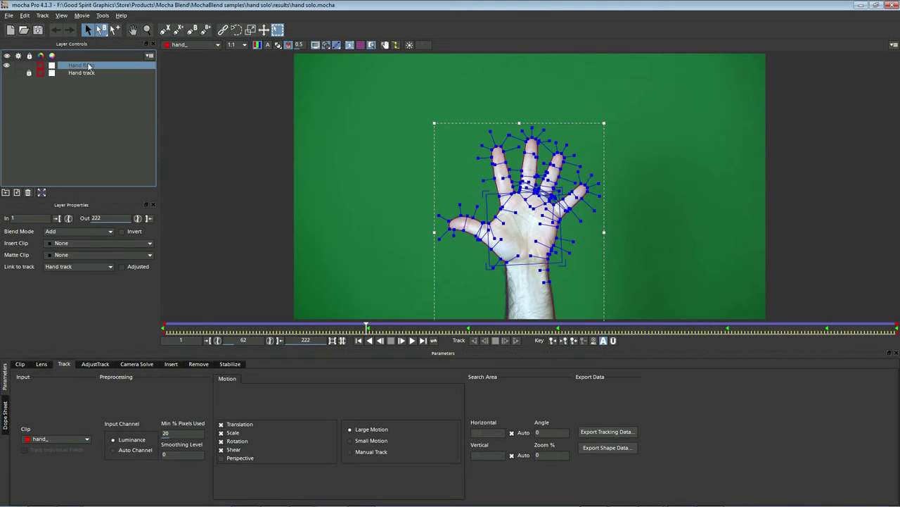
click(610, 448)
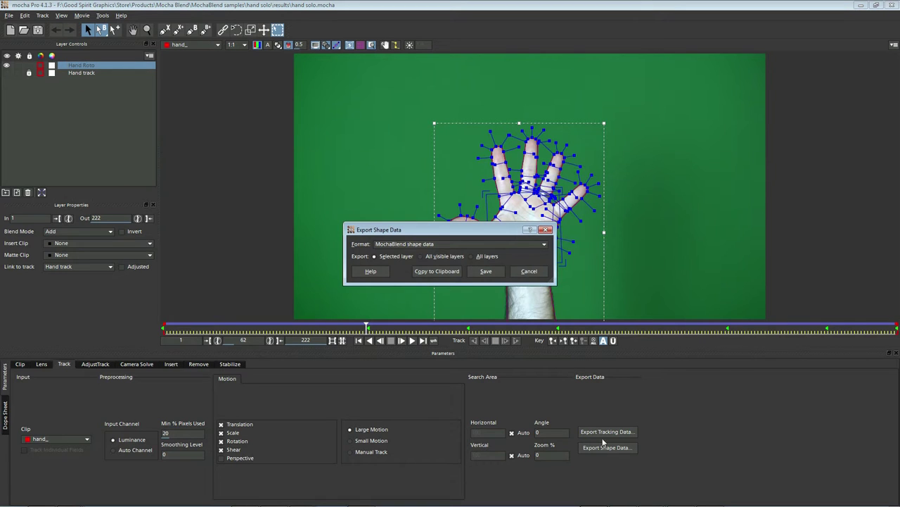
click(544, 245)
drag(544, 266, 544, 279)
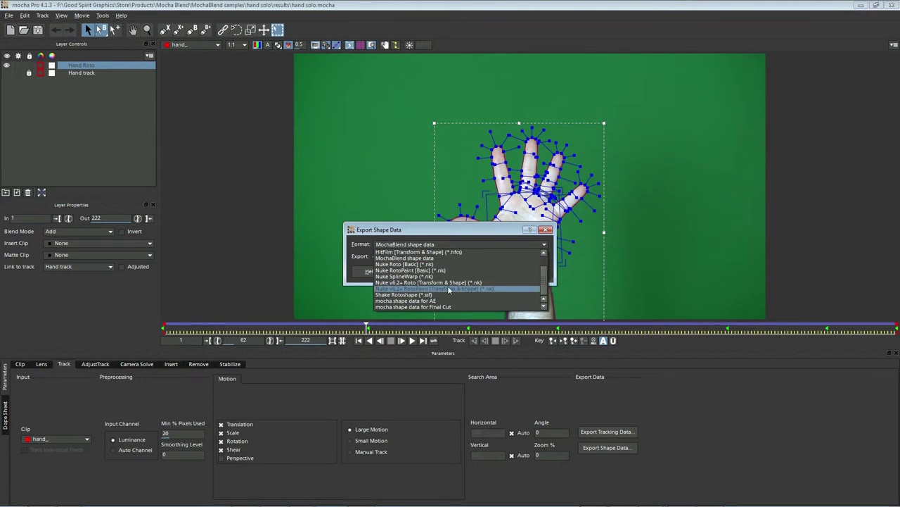
click(420, 270)
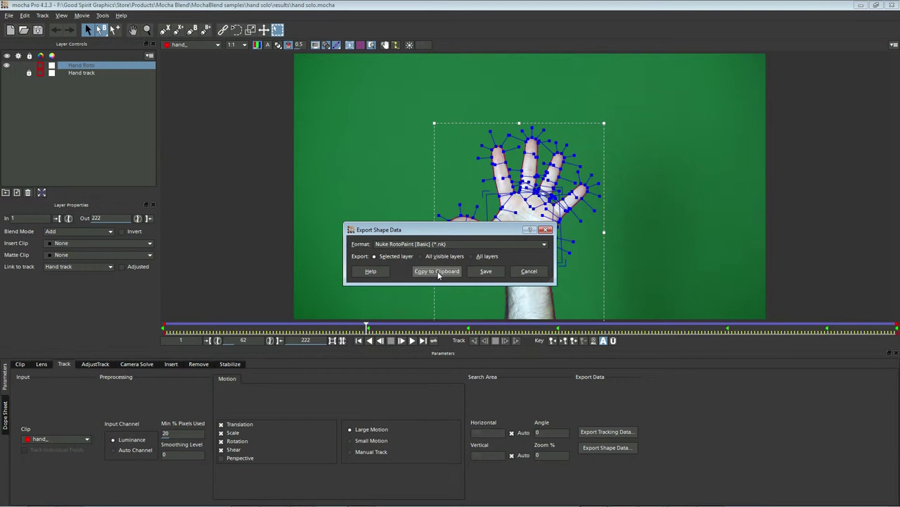
click(437, 272)
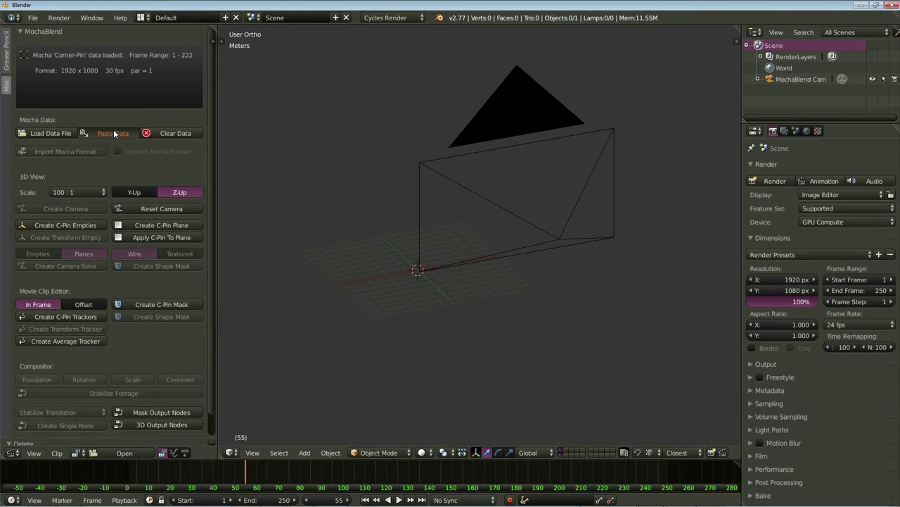
click(113, 133)
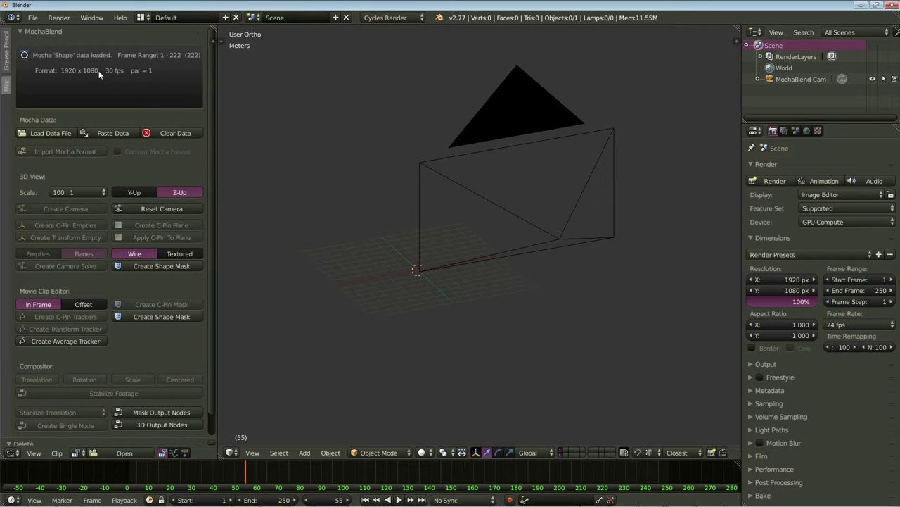
- Create a wire shape mask from the pasted hand shape in the 3D view and scrub the timeline to check its animation
click(162, 266)
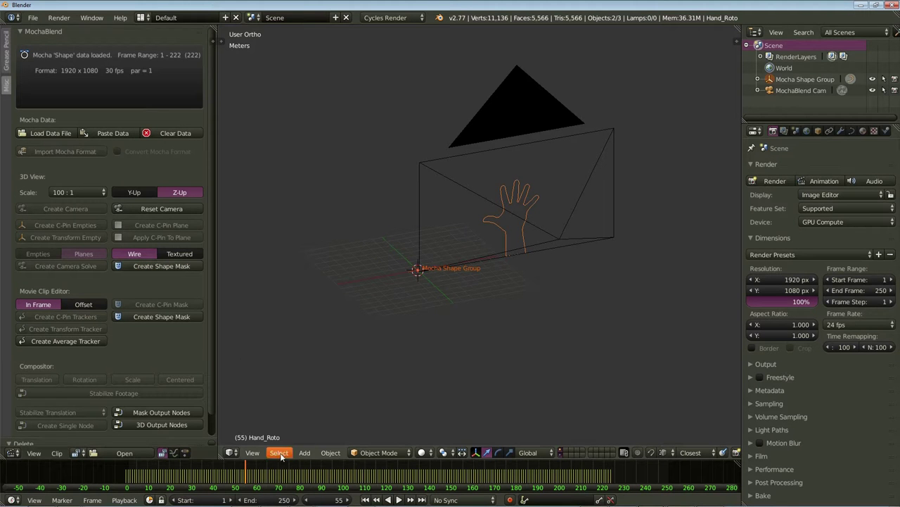
key(alt+a)
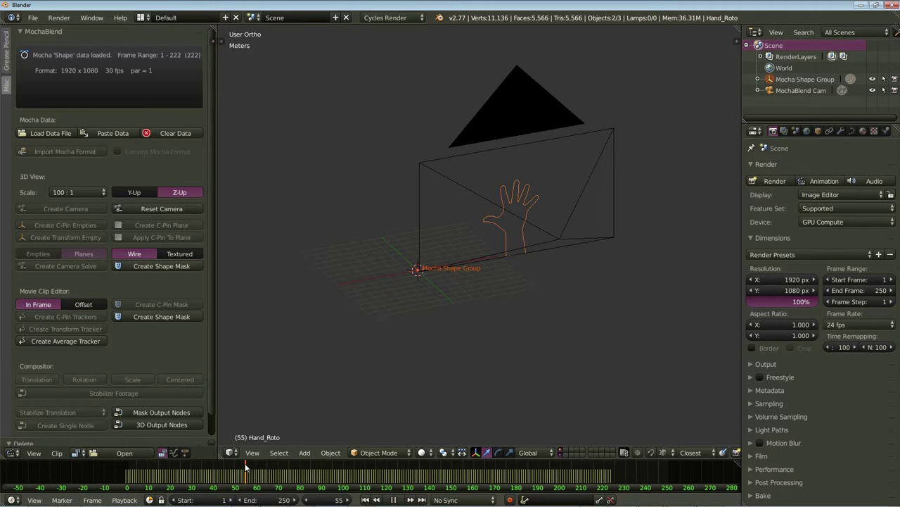
click(202, 467)
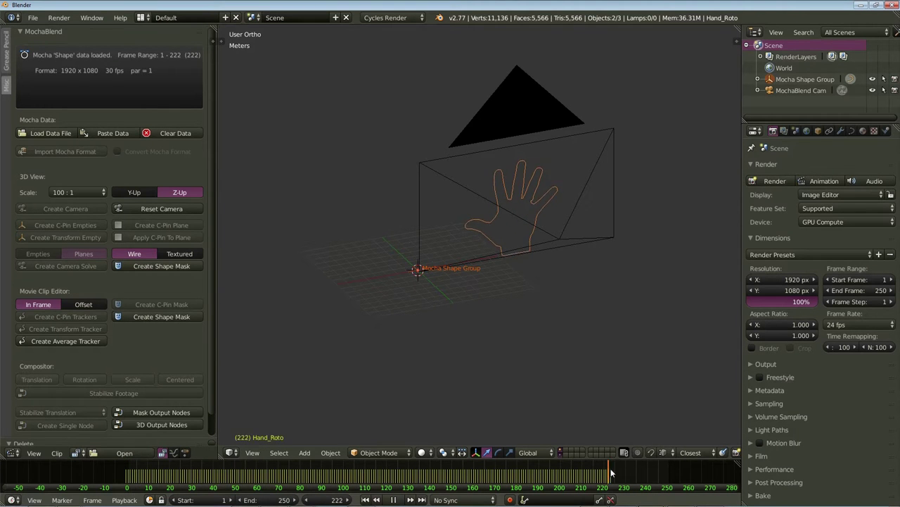
click(515, 473)
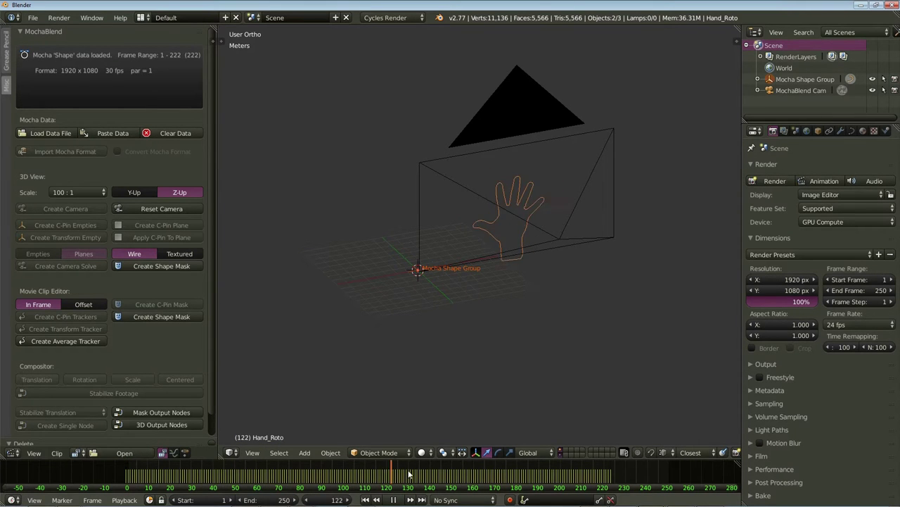
click(507, 476)
click(270, 471)
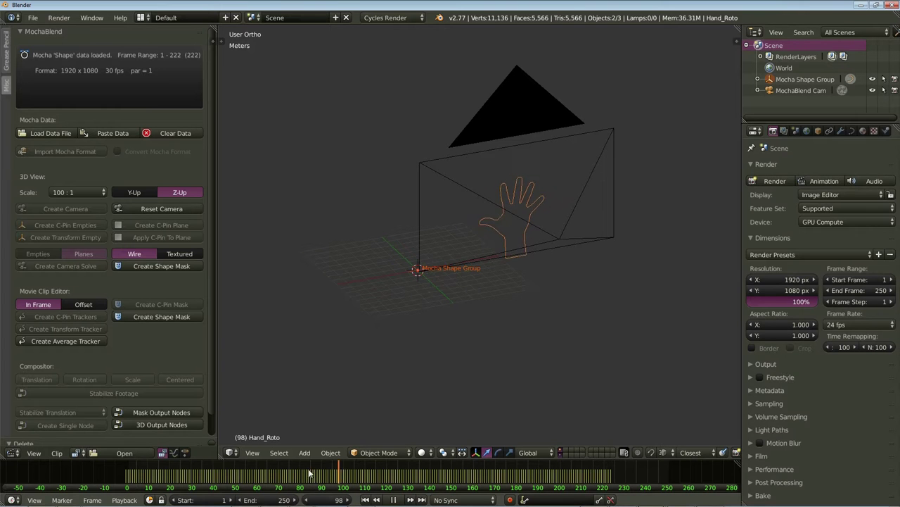
- Stop the playback, look through the camera and add hand_00000.png from the hand solo folder as the 3D view's background image
key(alt+a)
key(KP_0)
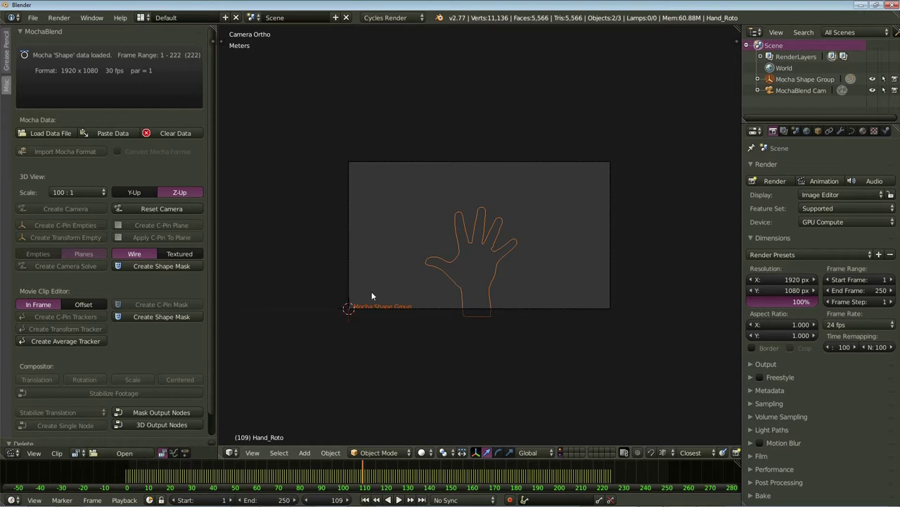
key(alt+Tab)
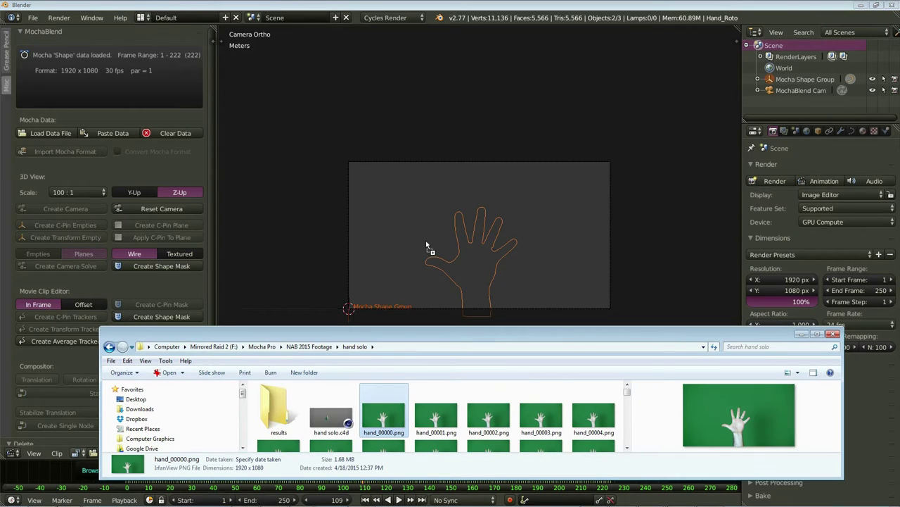
click(802, 334)
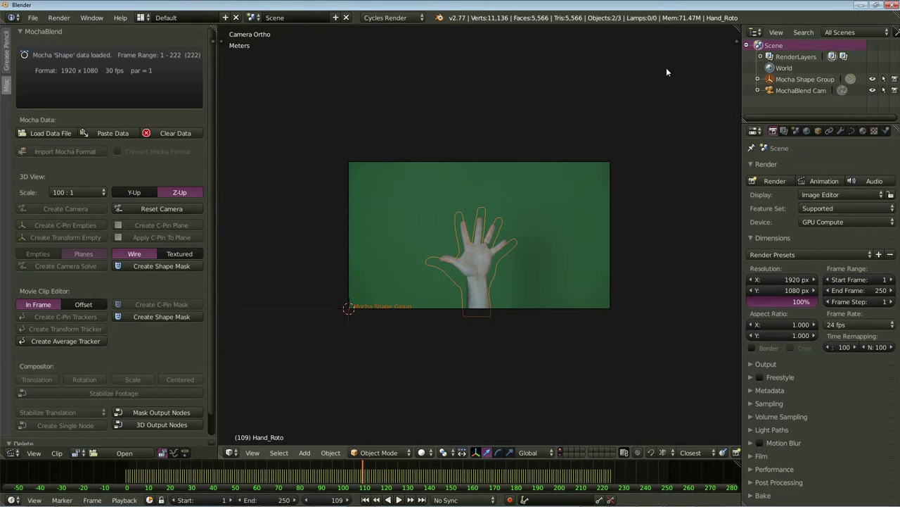
- Make the hand_00000.png background an image sequence of 222 frames with auto refresh enabled
key(n)
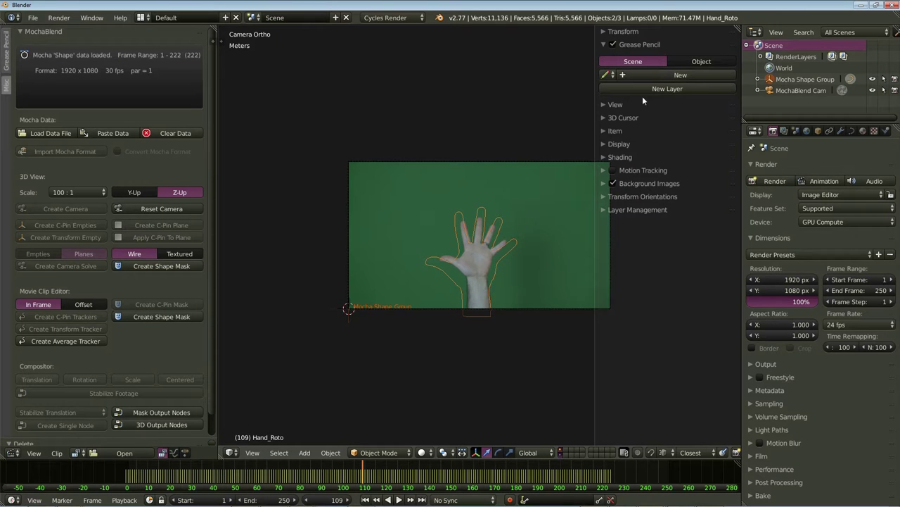
click(603, 184)
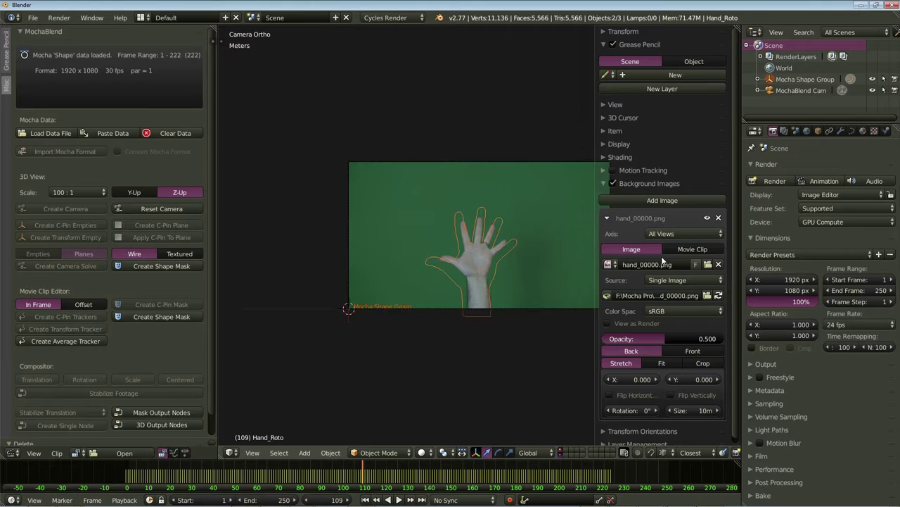
scroll(662, 261, down, 1)
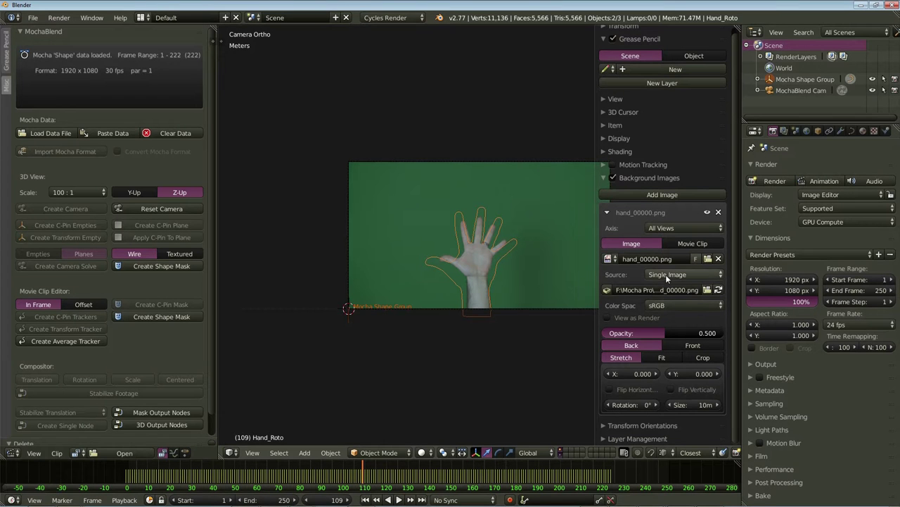
click(665, 275)
click(663, 250)
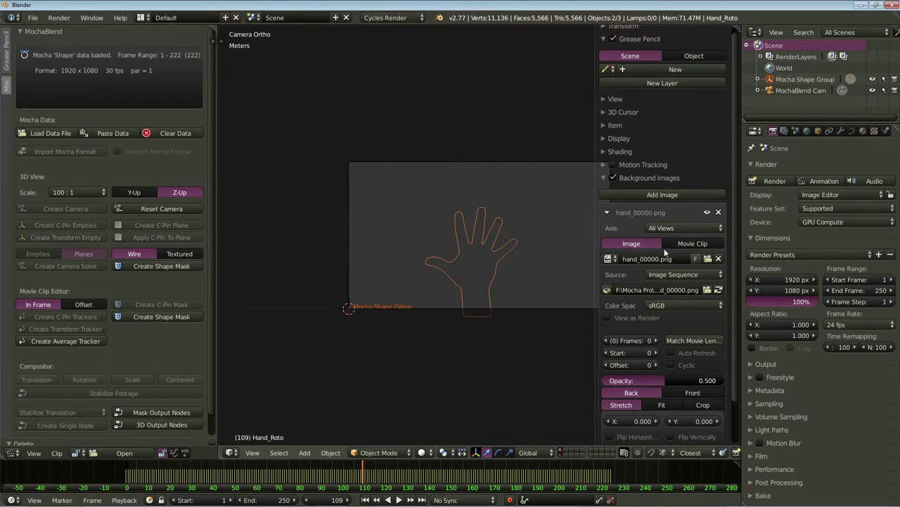
click(686, 340)
text(222)
key(Return)
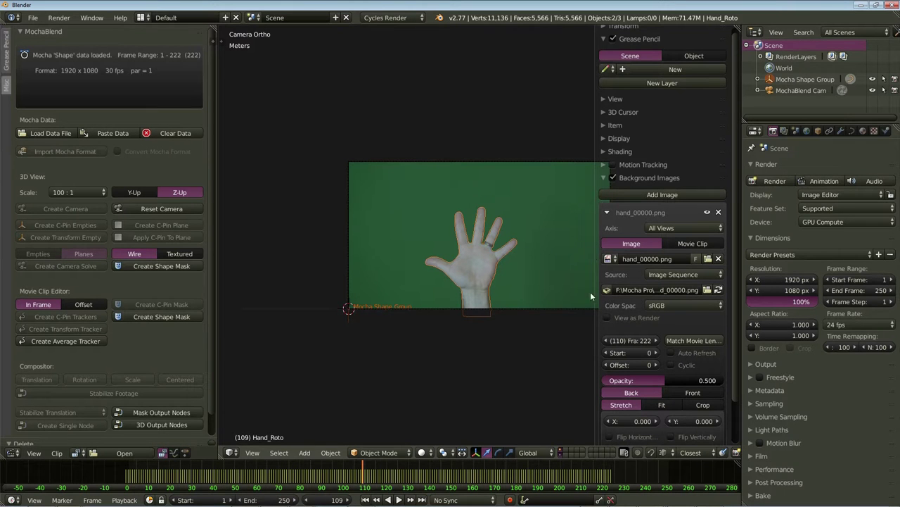
click(671, 352)
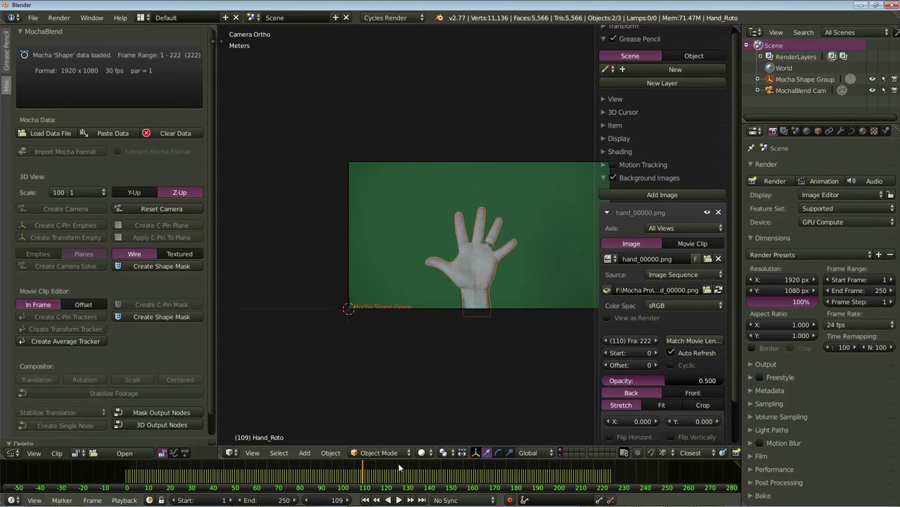
- Scrub to frame 161 to check the hand shape against the footage, and play the animation backwards outside the camera view
drag(364, 462, 475, 480)
drag(595, 281, 728, 288)
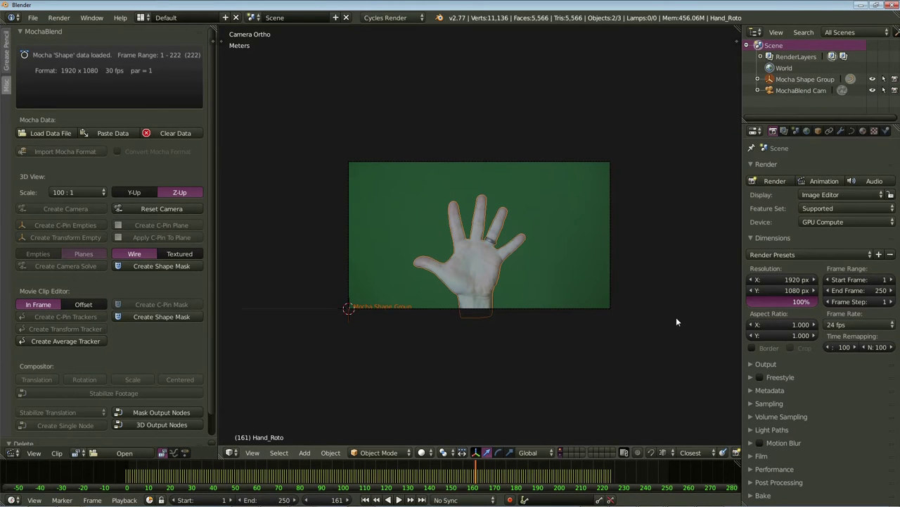
key(KP_0)
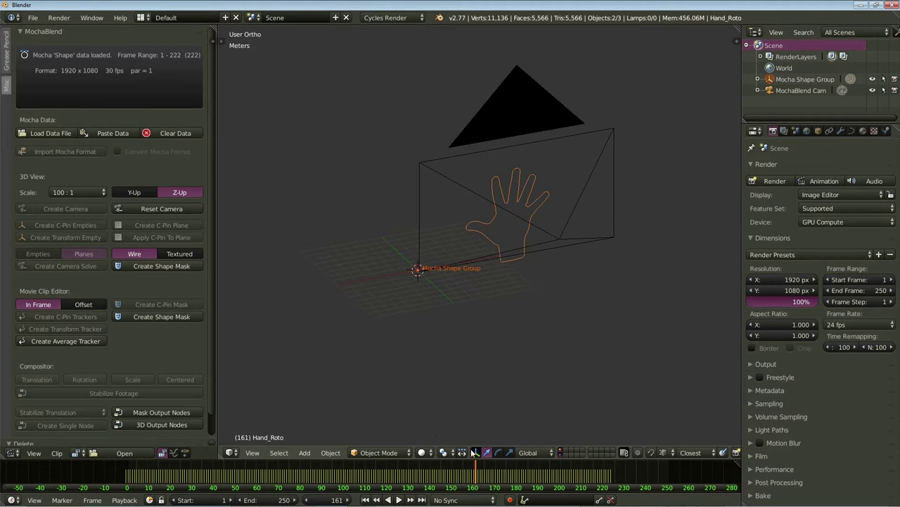
key(shift+alt+a)
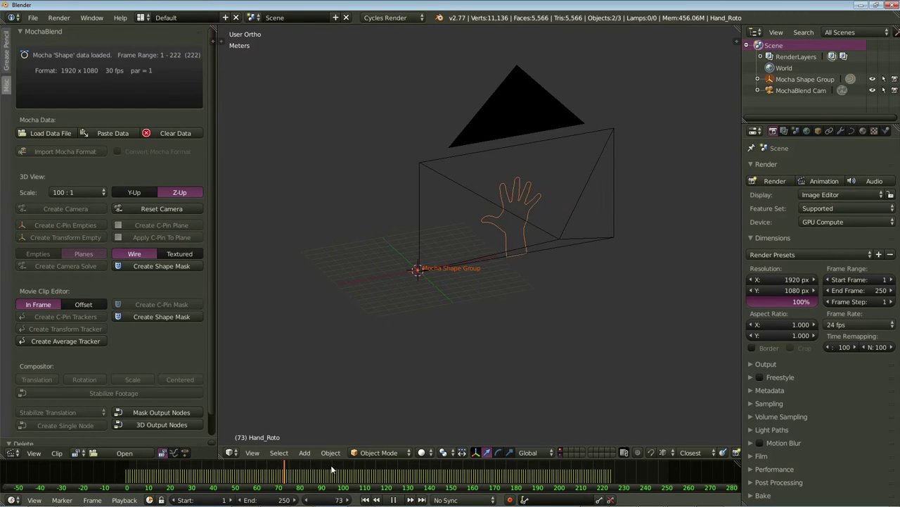
key(Escape)
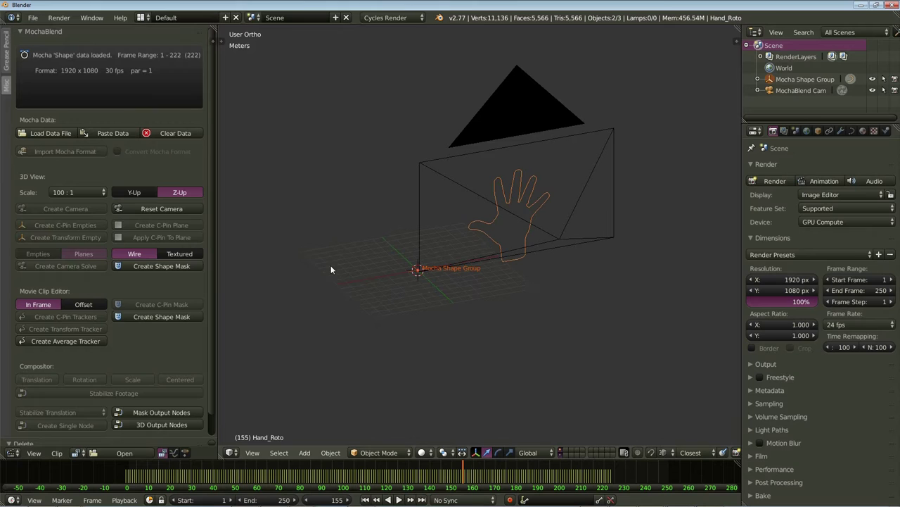
- Reset the MochaBlend camera with the Y-Up orientation and create a second wire shape mask in the 3D view
click(134, 192)
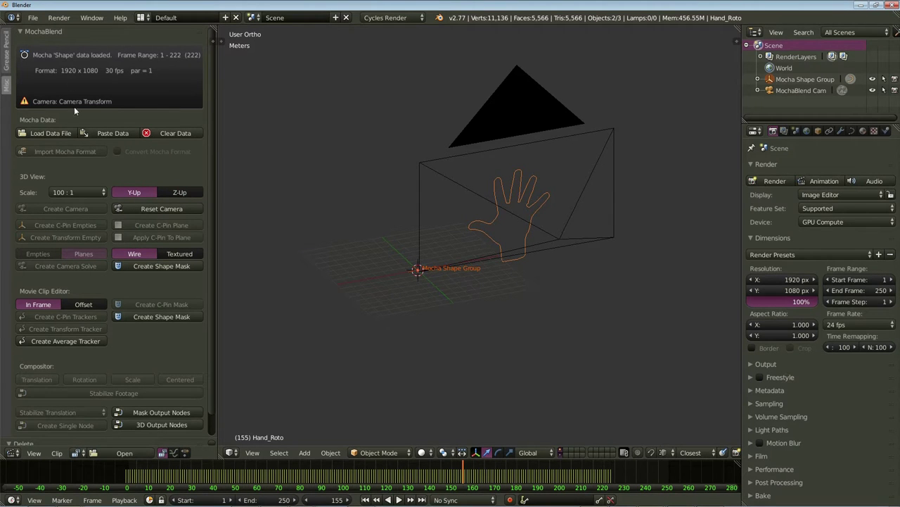
click(191, 209)
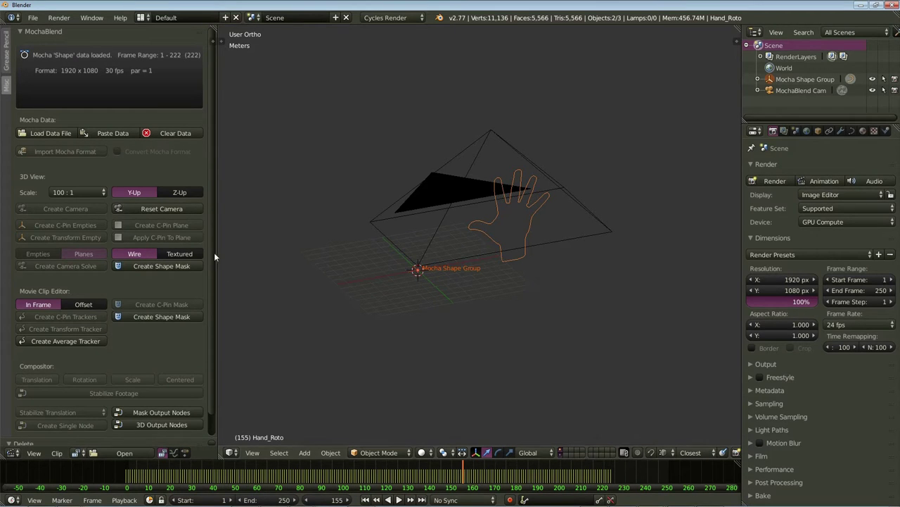
click(194, 265)
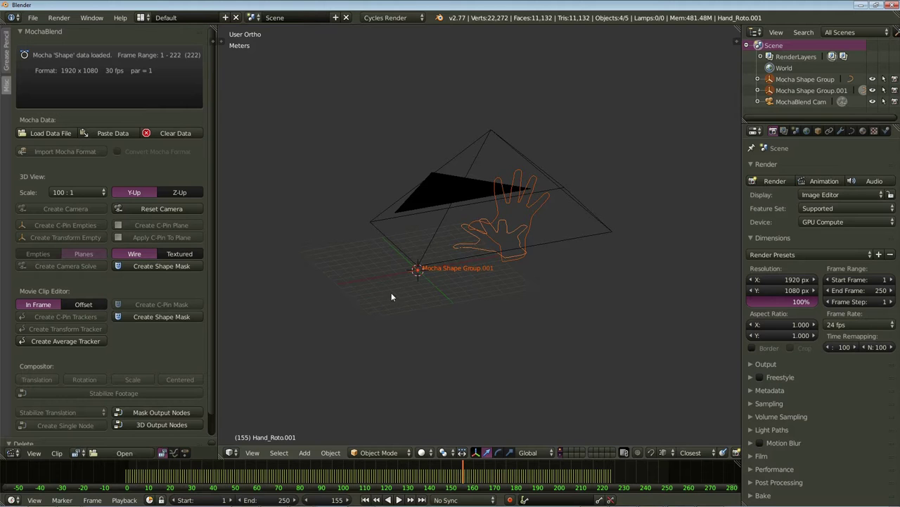
- Compare the two hand masks by orbiting around them, playing the animation backwards and looking through the camera
middle_drag(391, 296, 450, 299)
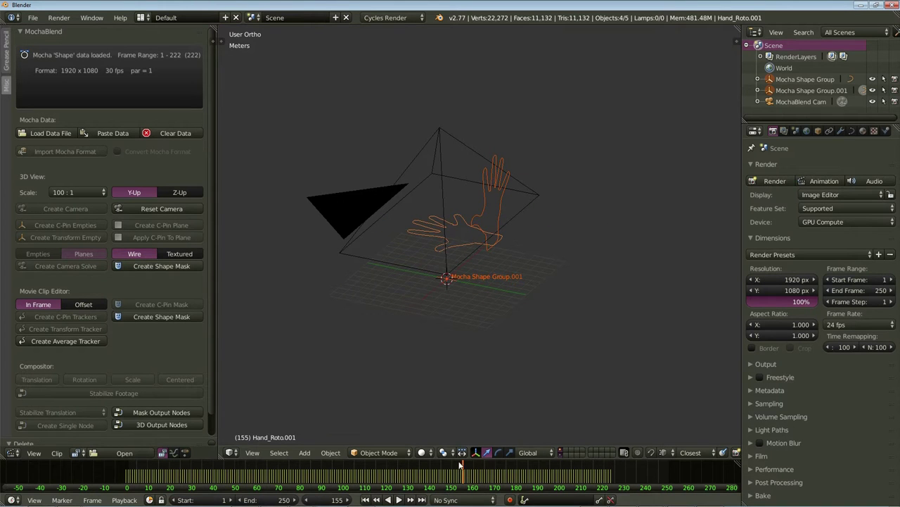
click(388, 499)
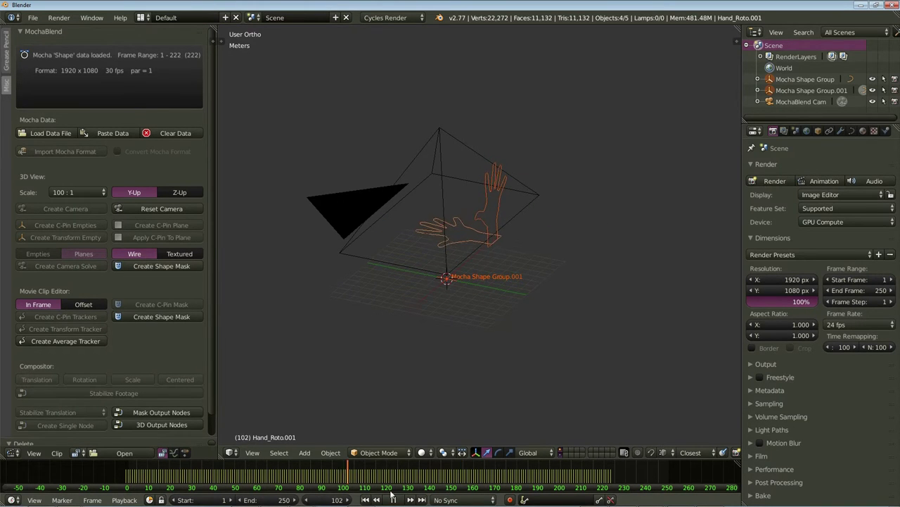
click(392, 497)
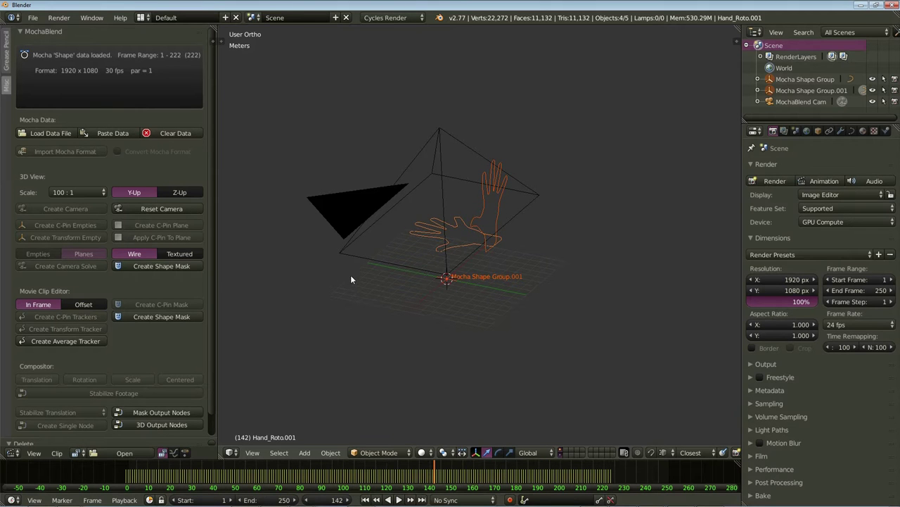
key(KP_0)
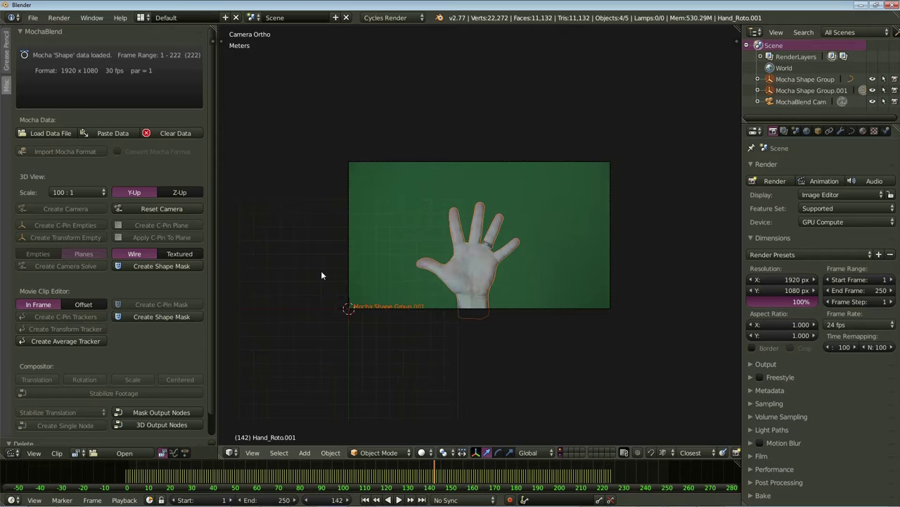
key(KP_0)
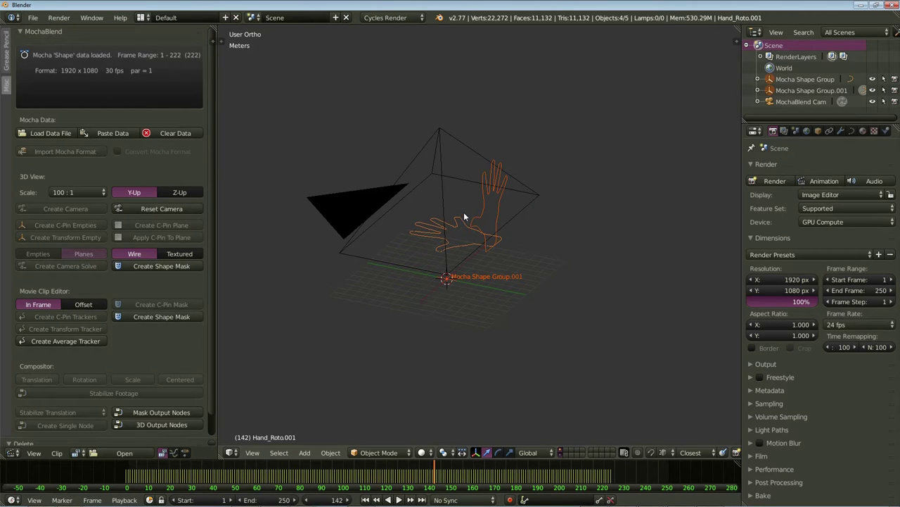
- Delete the hand shape that lies flat along the ground grid
right_click(425, 225)
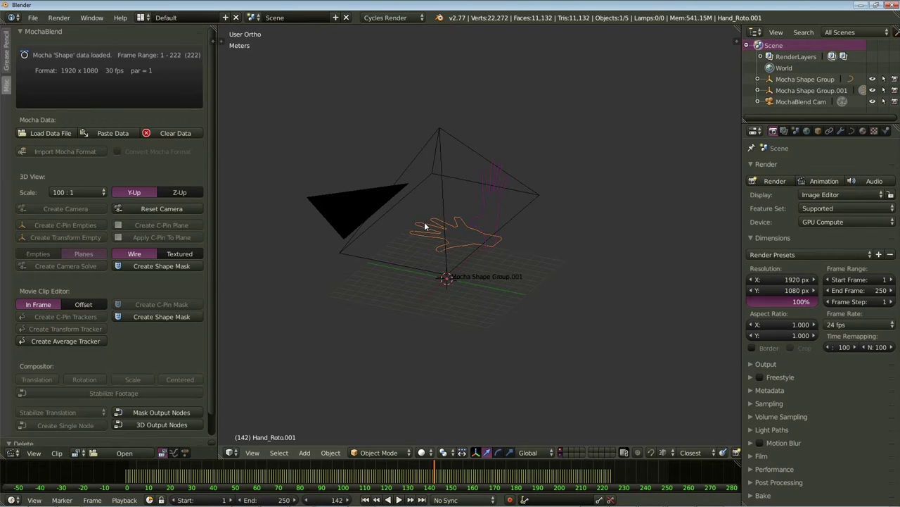
key(x)
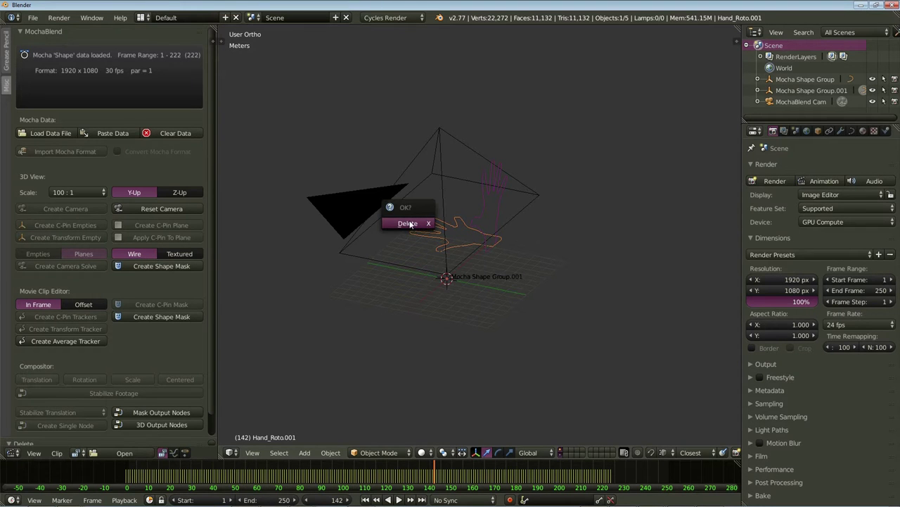
click(409, 224)
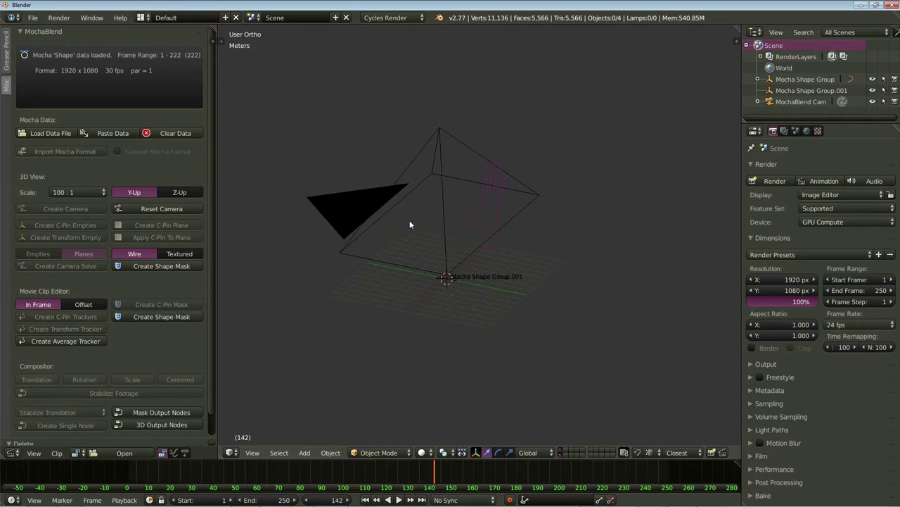
- Reset the MochaBlend camera with the Z-Up orientation and check the upright hand shape through it
click(184, 192)
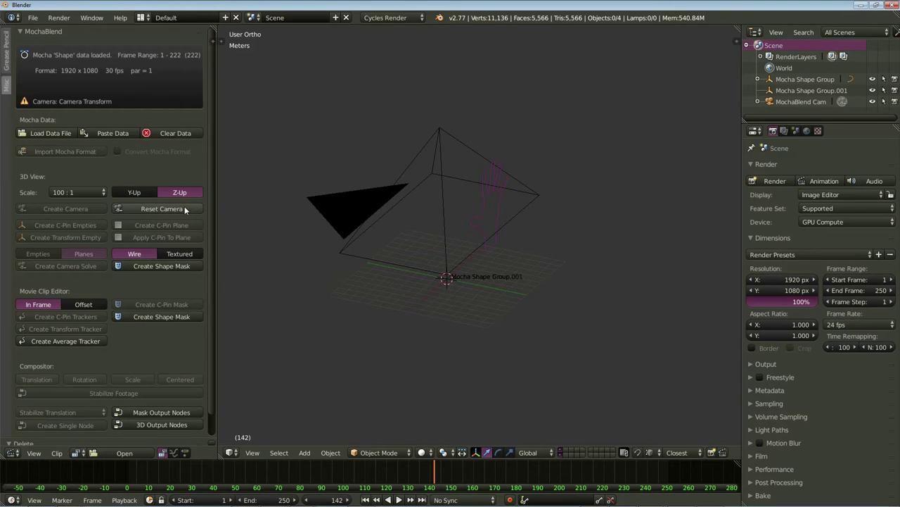
click(162, 209)
key(KP_0)
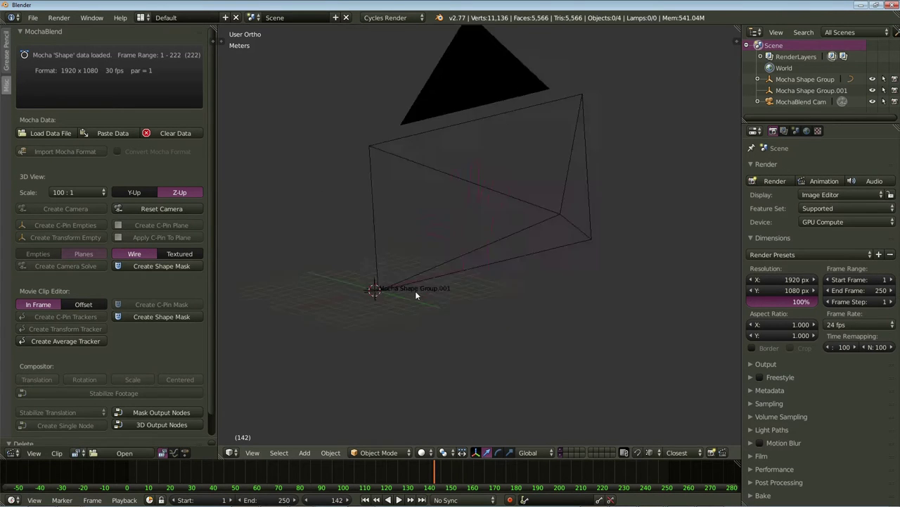
key(KP_0)
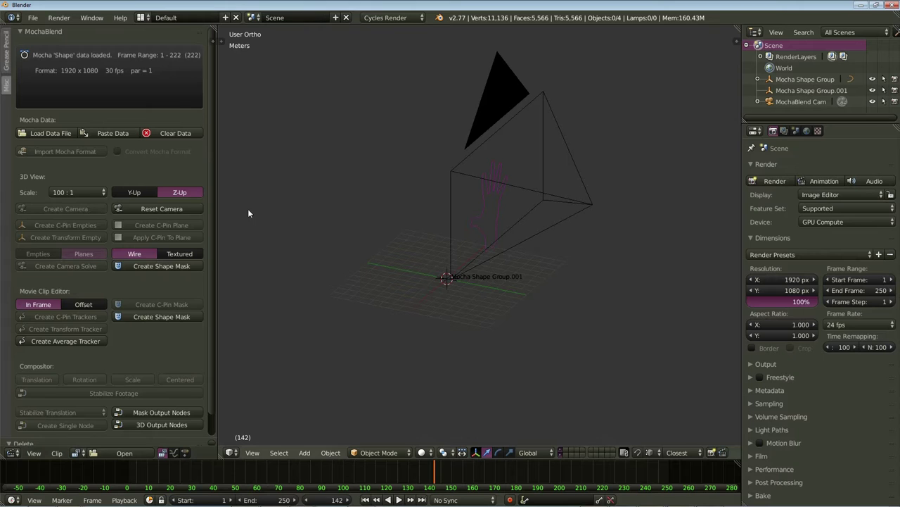
- Switch the MochaBlend camera's lens to Perspective and reset the camera, comparing the hand shape with the footage in camera view
right_click(544, 93)
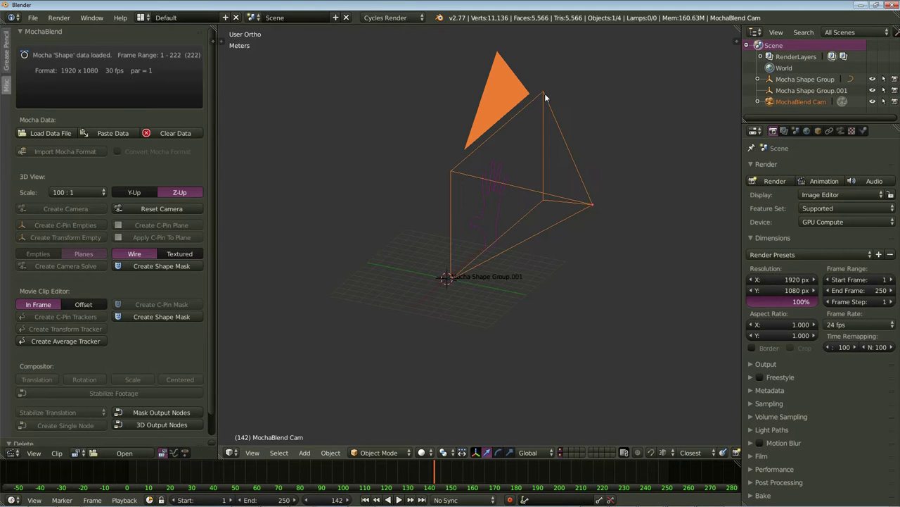
click(841, 131)
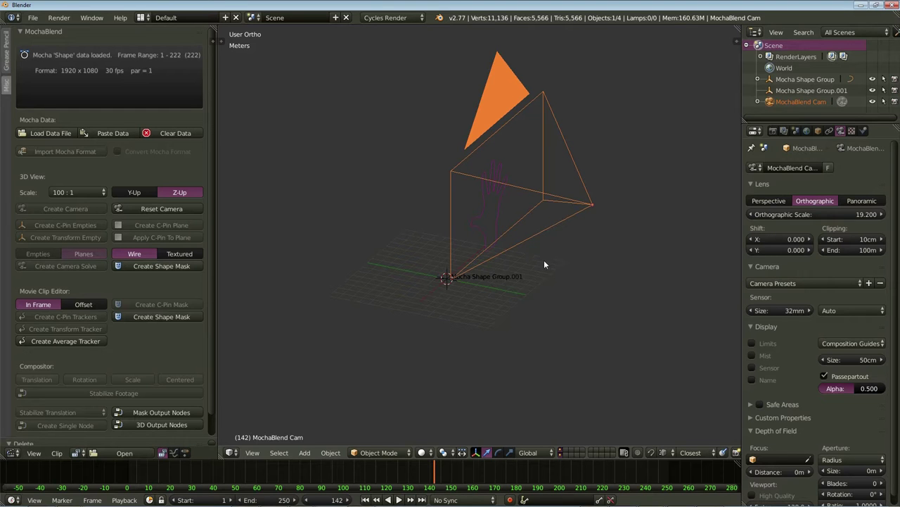
click(770, 201)
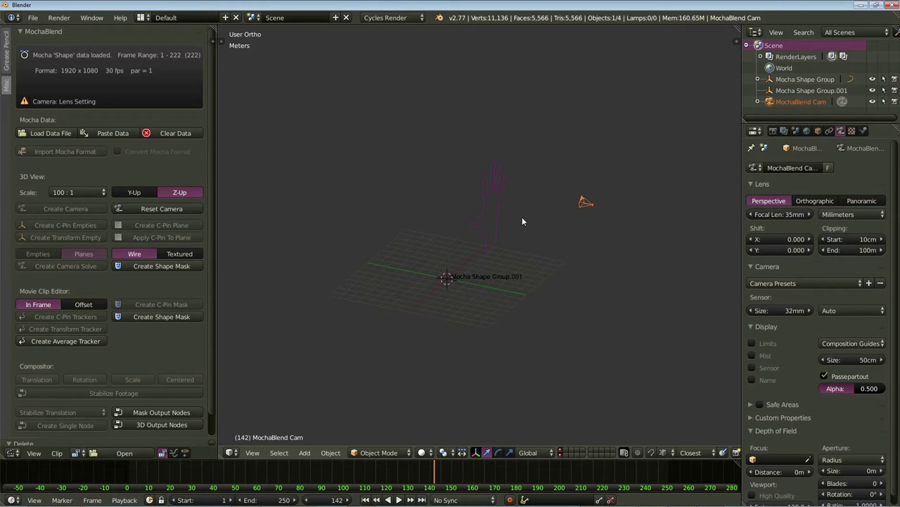
key(KP_0)
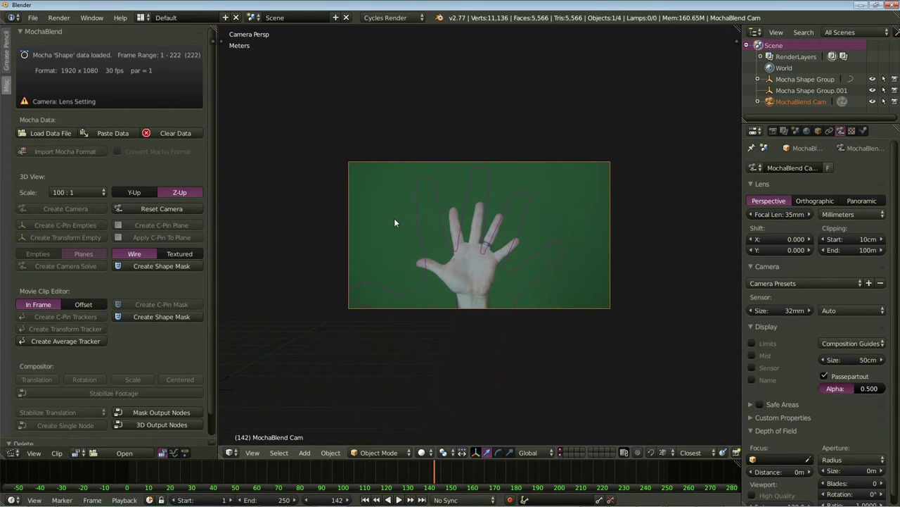
key(KP_0)
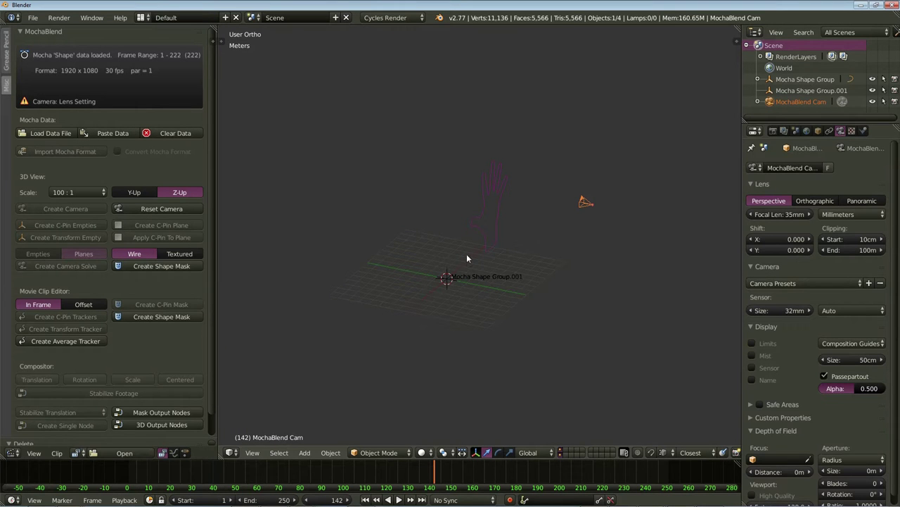
click(190, 209)
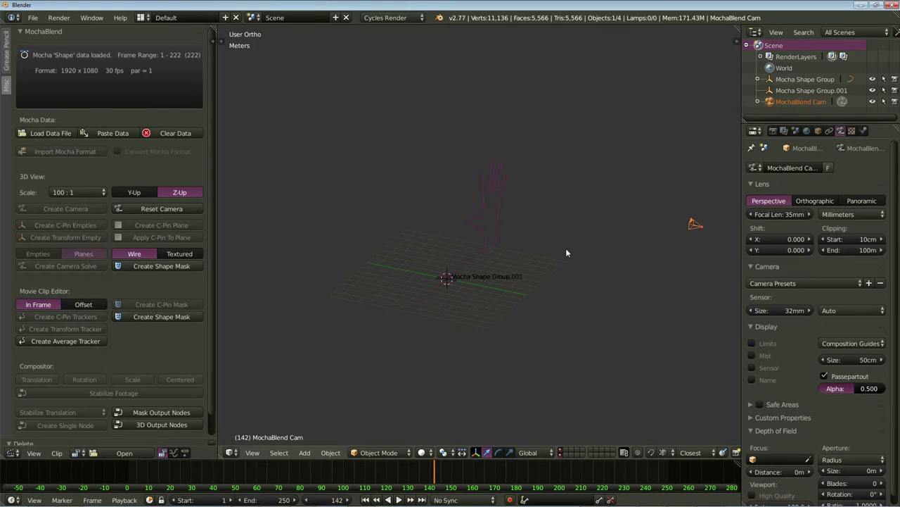
key(KP_0)
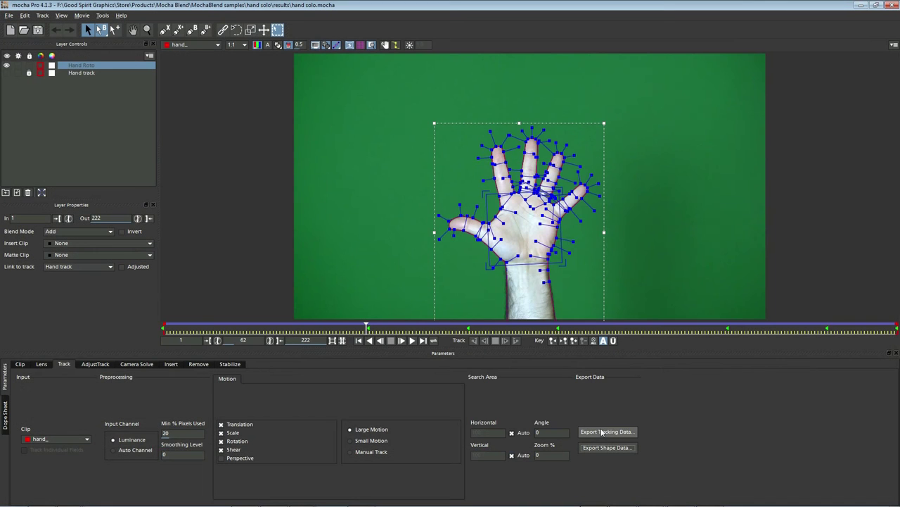
- Export the hand's tracking data to the clipboard in the After Effects Transform Data format
click(601, 432)
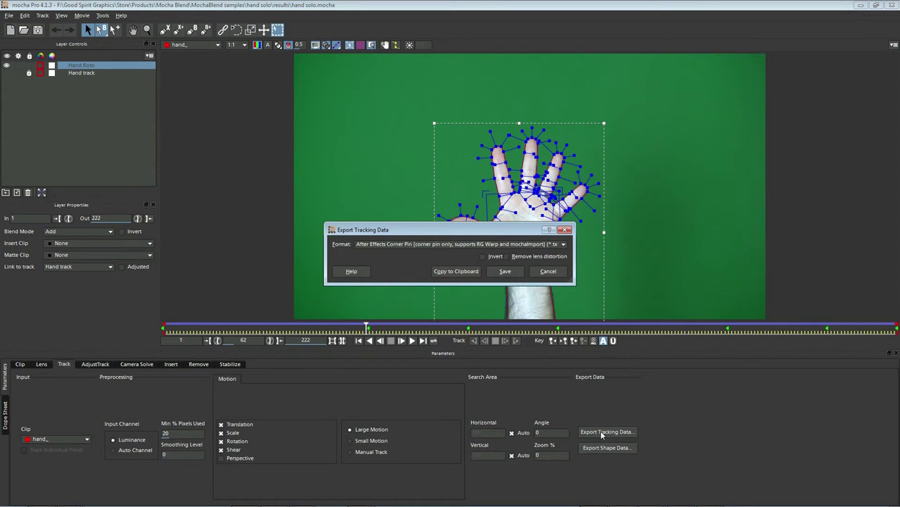
click(562, 244)
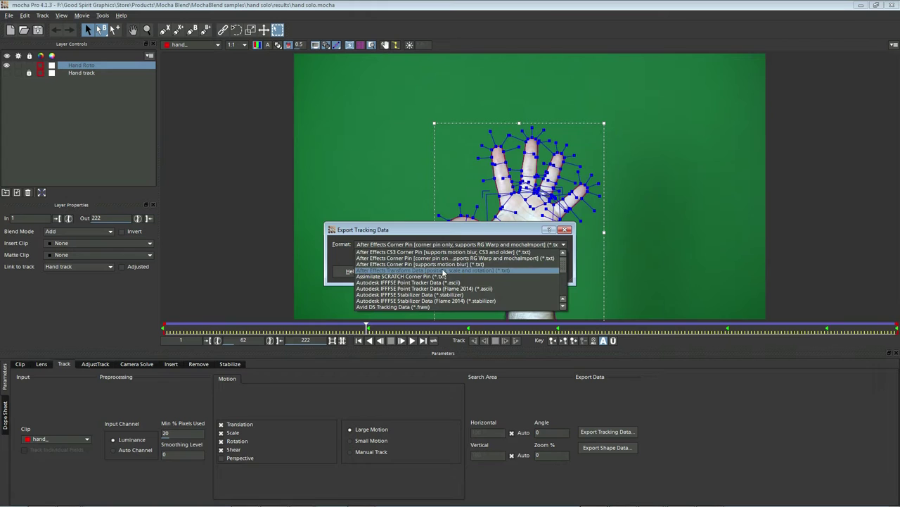
click(443, 271)
click(452, 271)
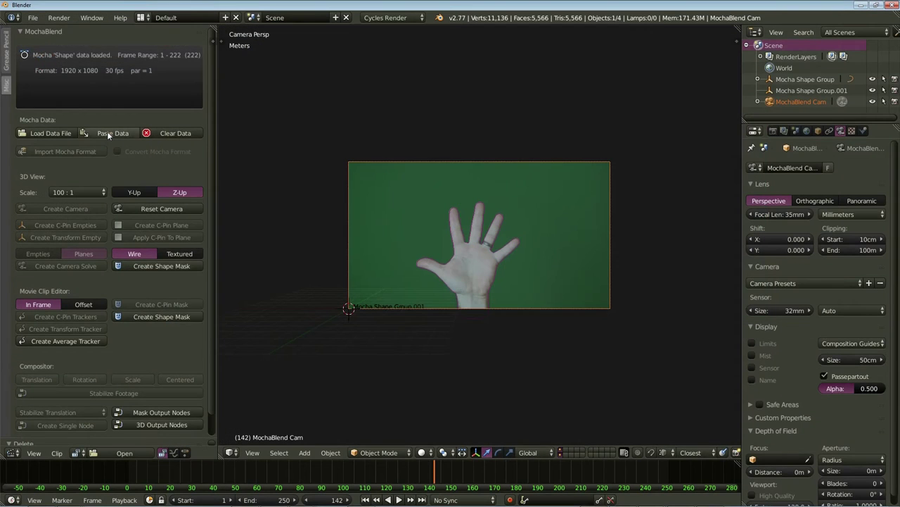
- Switch to Blender, paste the copied Mocha transform data into MochaBlend and create a transform empty from it
click(107, 133)
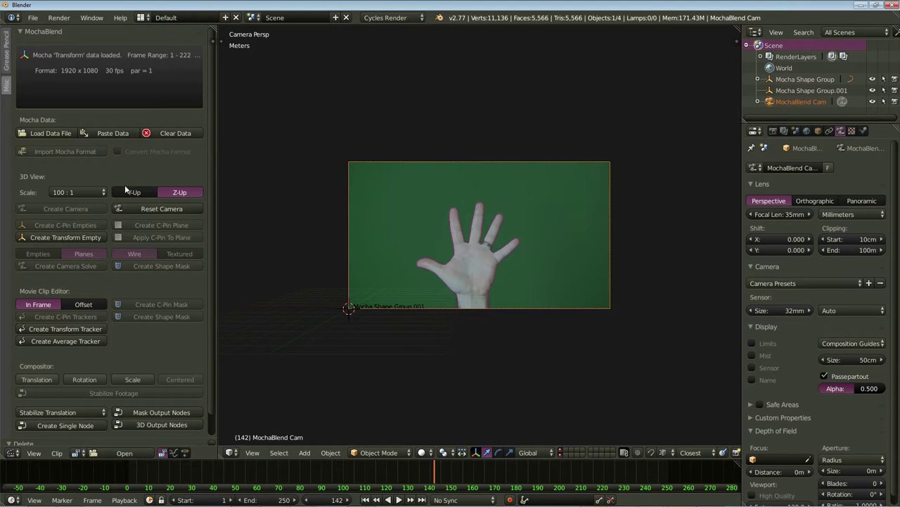
click(66, 237)
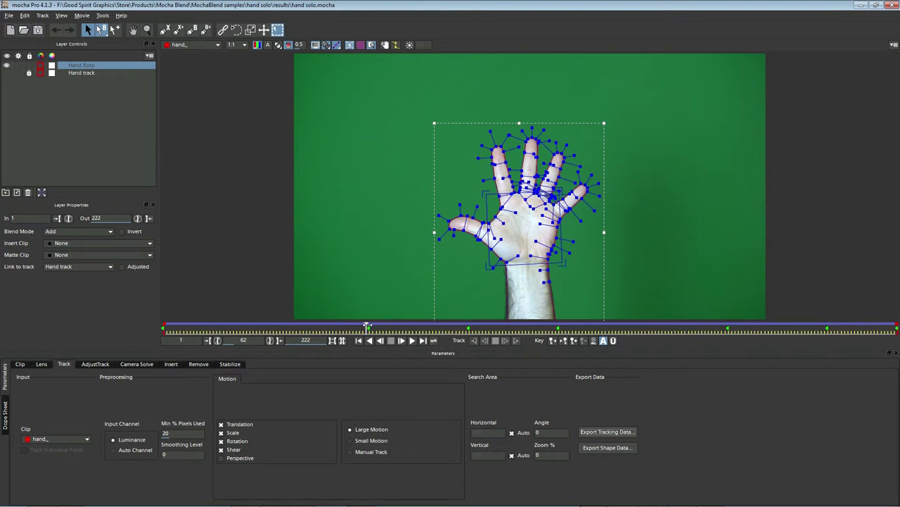
- Review the hand motion in mocha Pro, then the Mocha Transform empty's motion in Blender, ending at frame 175
drag(367, 326, 568, 331)
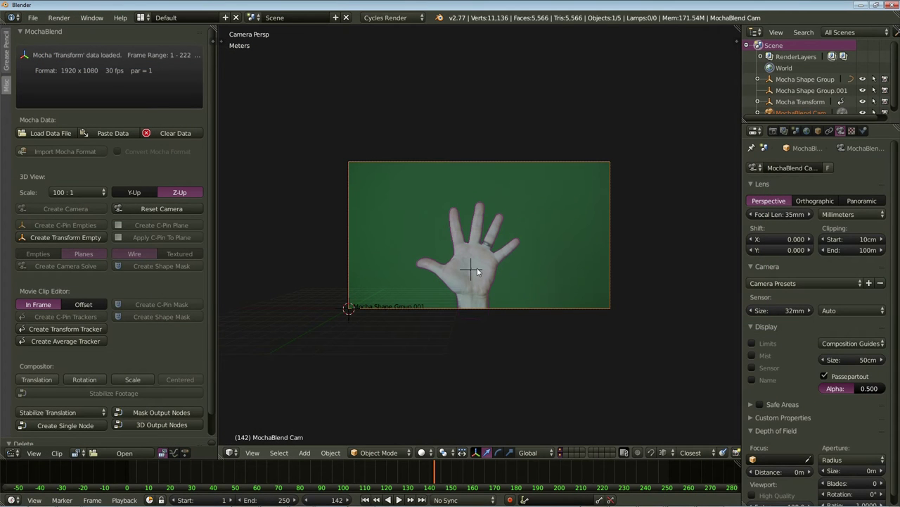
right_click(477, 270)
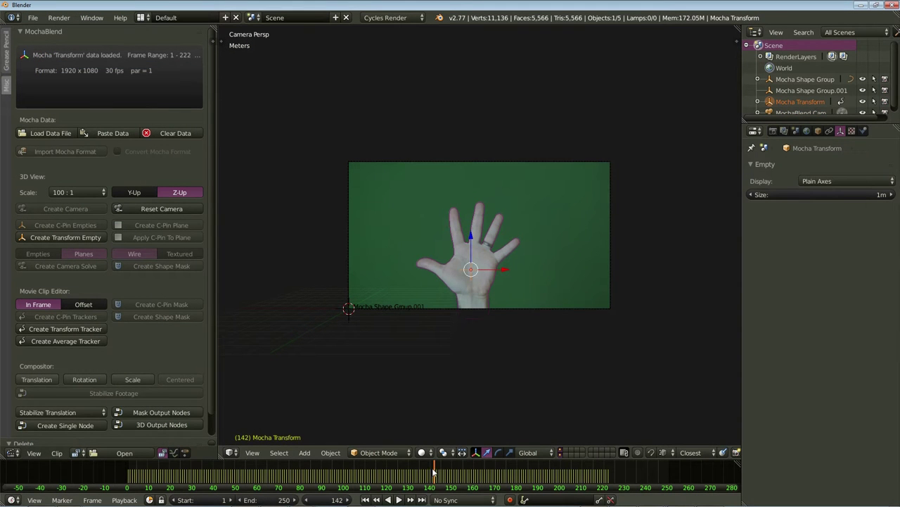
key(shift+alt+a)
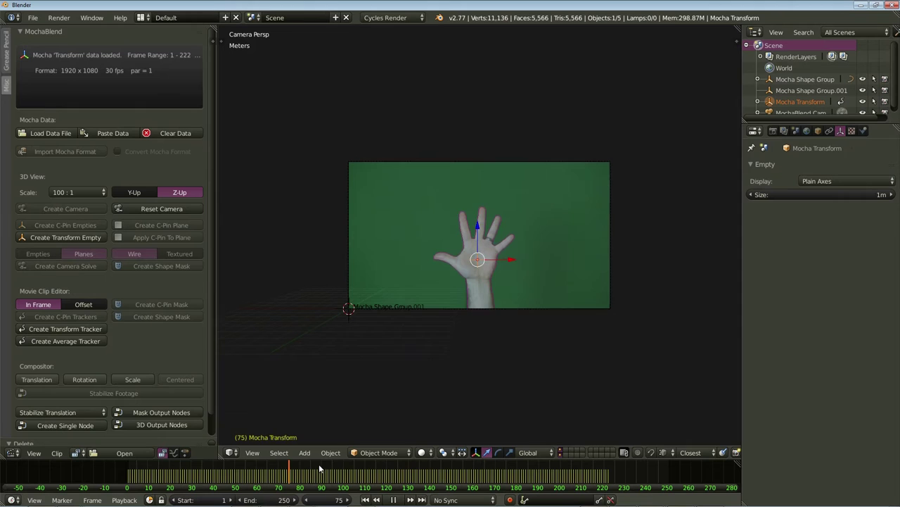
drag(318, 468, 507, 470)
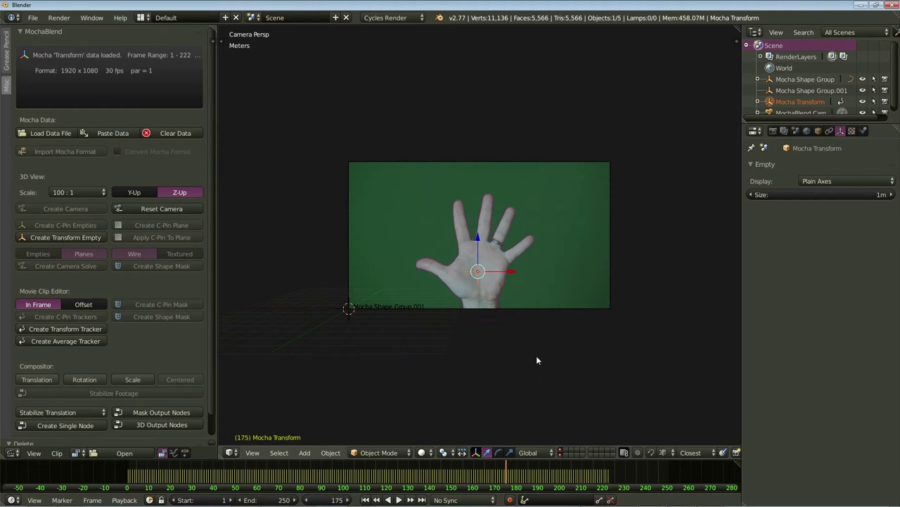
- Snap the 3D cursor to the selected Mocha Transform empty and add a Monkey mesh there
key(shift+s)
click(617, 319)
key(shift+s)
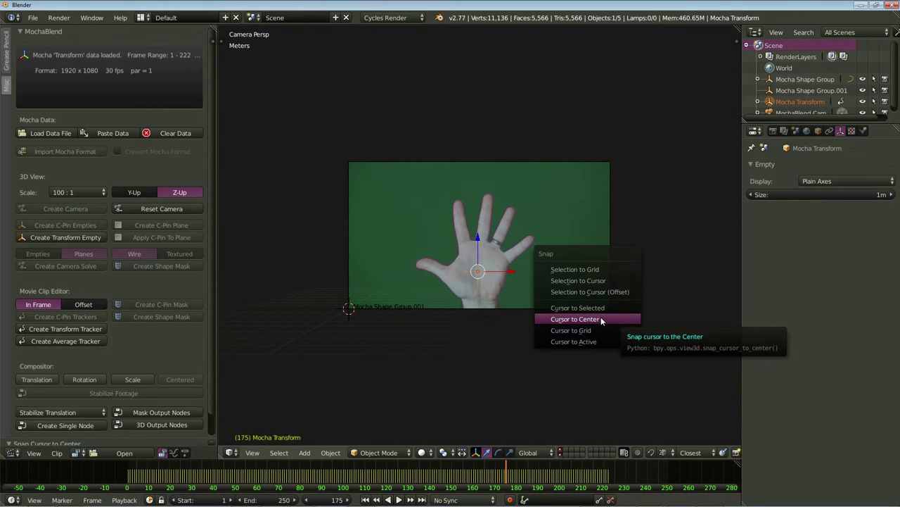
click(600, 307)
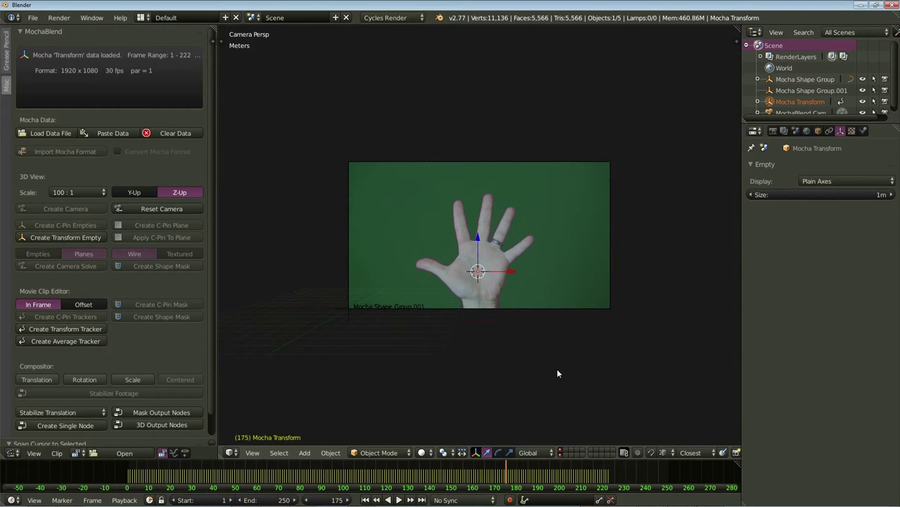
key(shift+a)
mouse_move(536, 322)
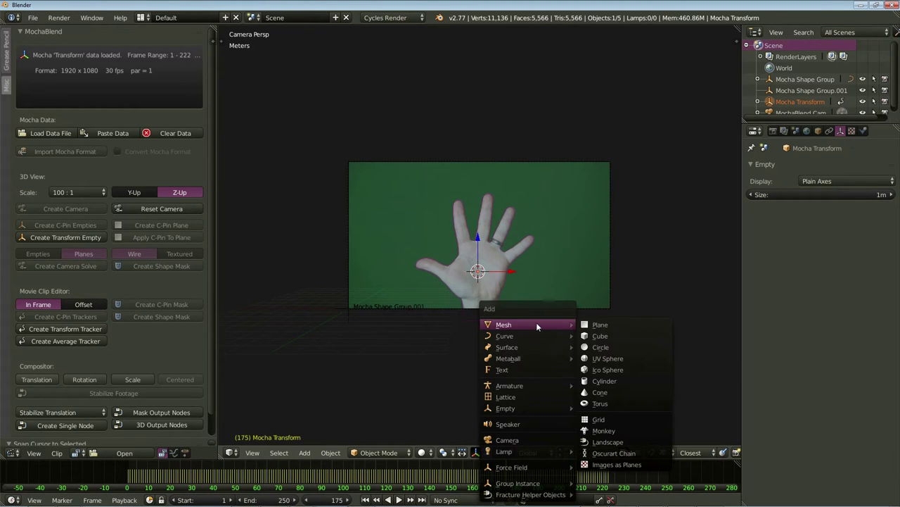
click(608, 431)
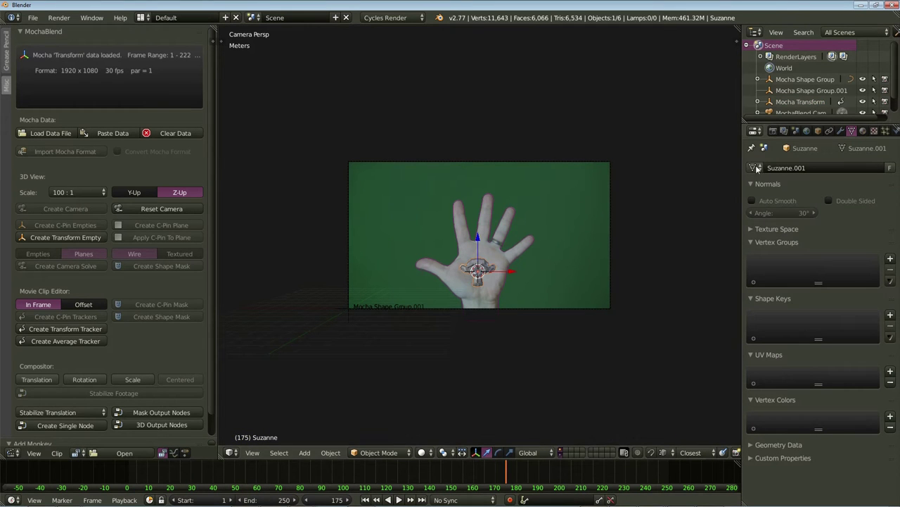
- Parent Suzanne to the Mocha Transform empty and check that it follows the palm through the animation, stopping at frame 125
drag(818, 124, 825, 174)
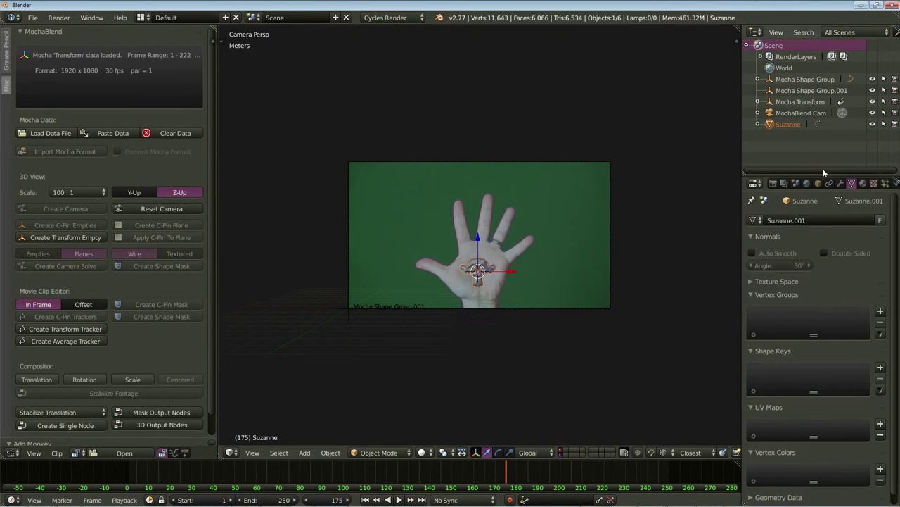
drag(772, 122, 762, 103)
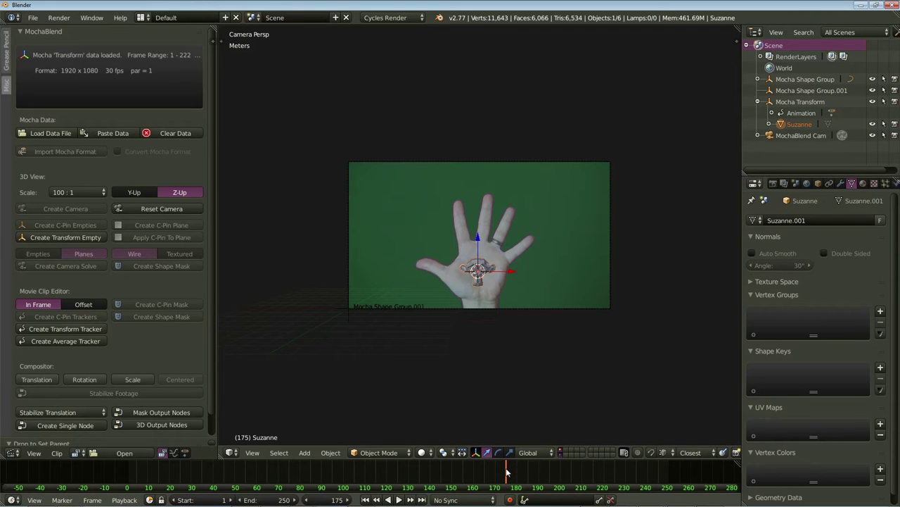
key(alt+shift+a)
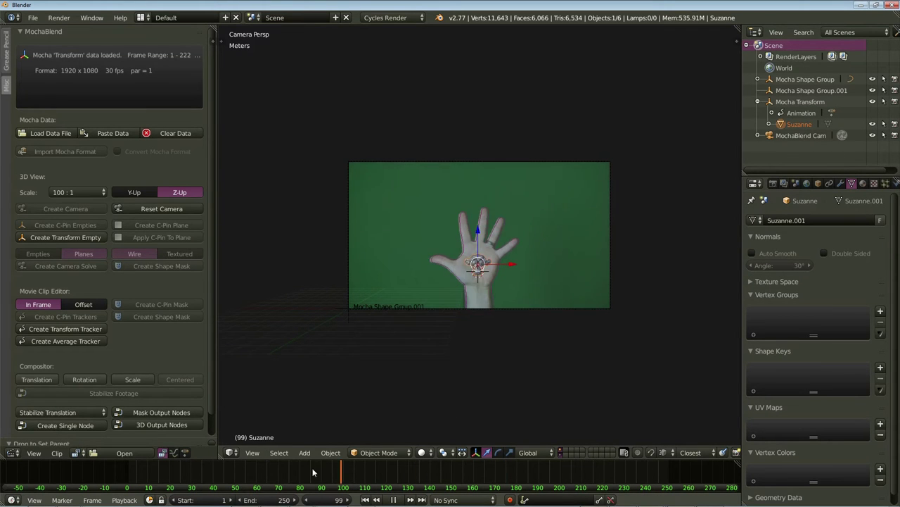
drag(323, 478, 398, 476)
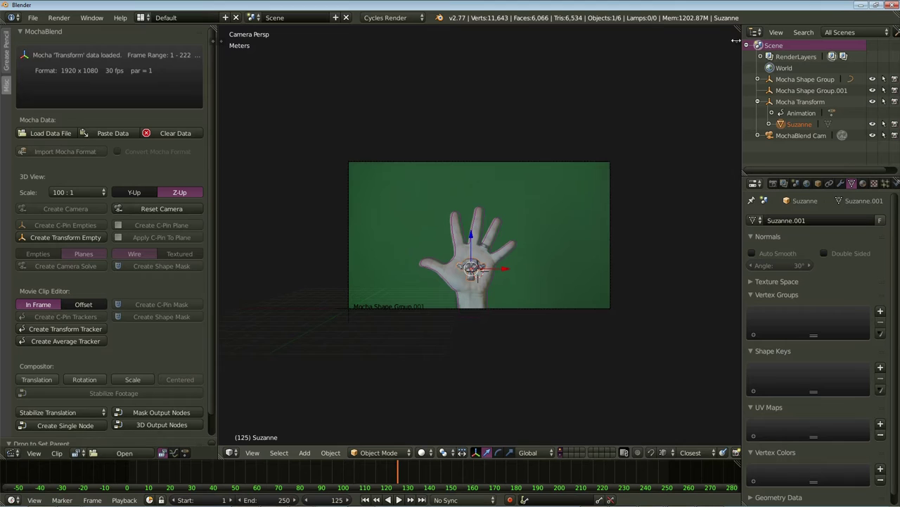
- Set the background image sequence's start frame to 2, checking the numbering of the footage files in the hand solo folder
click(736, 40)
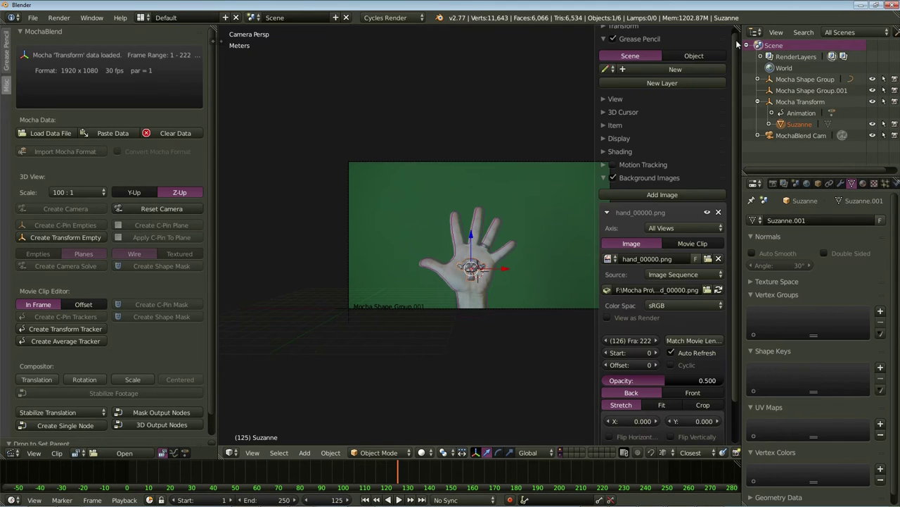
click(654, 353)
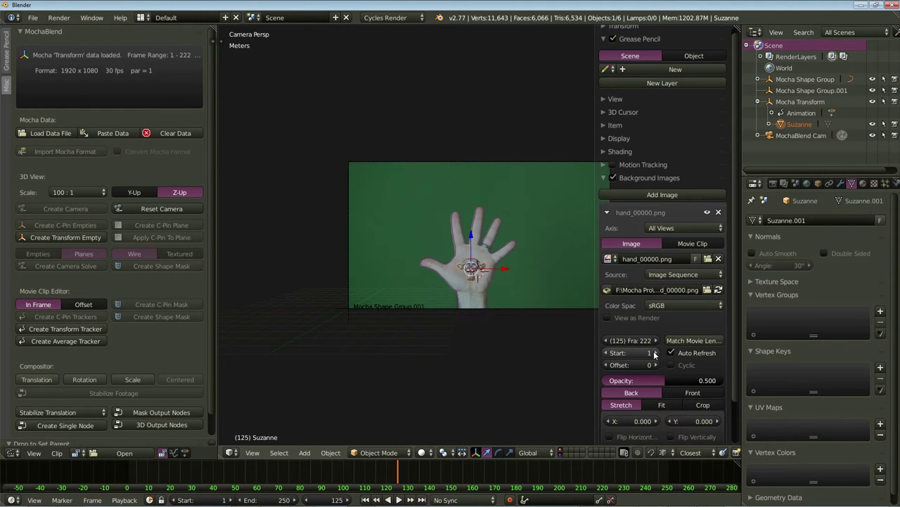
key(alt+Tab)
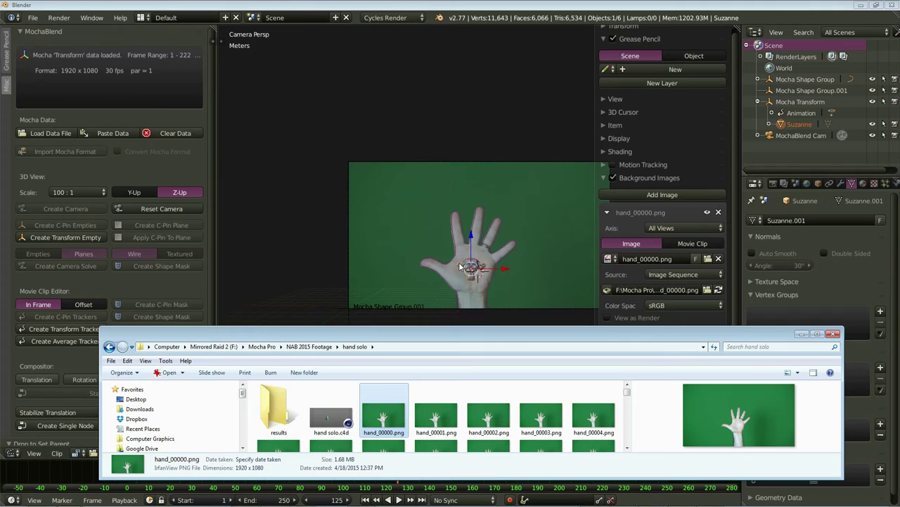
click(802, 333)
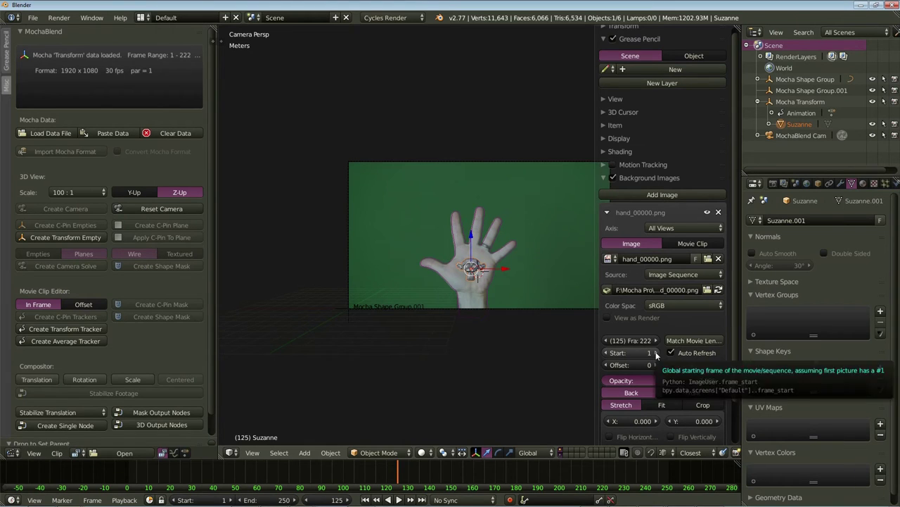
click(656, 354)
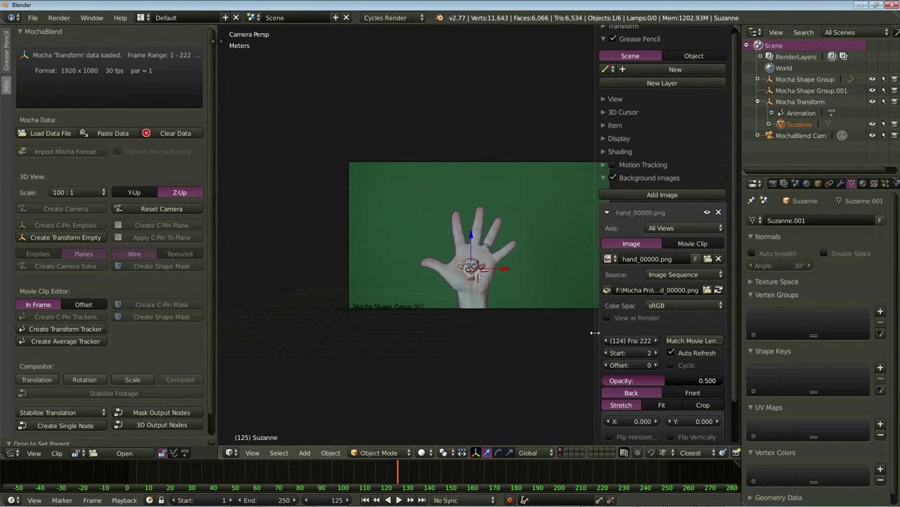
drag(595, 332, 735, 345)
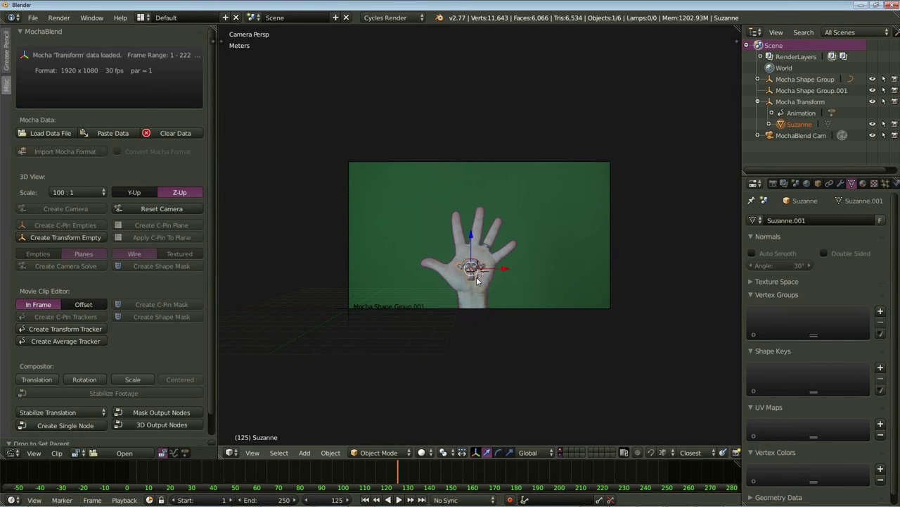
- Inspect the monkey close up against the palm while playing and scrubbing the animation, stopping at frame 115
scroll(477, 278, up, 4)
scroll(477, 278, up, 1)
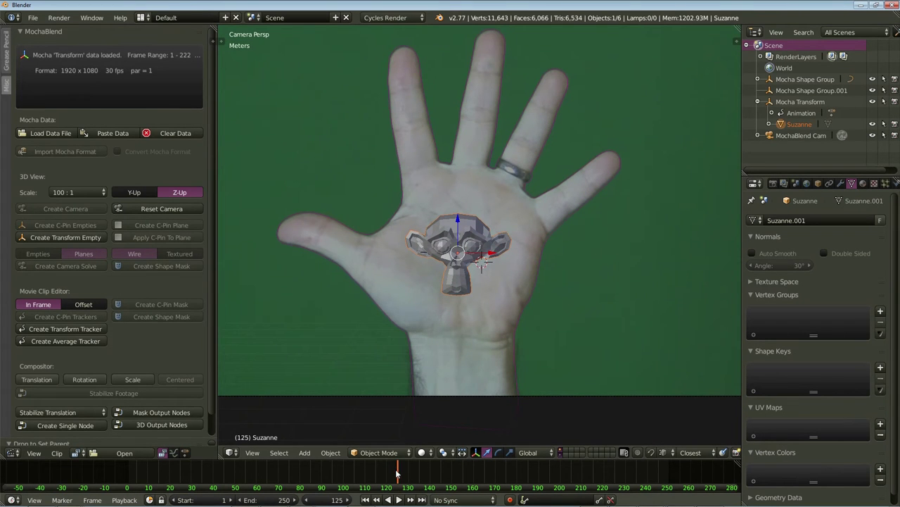
key(alt+a)
drag(397, 473, 377, 476)
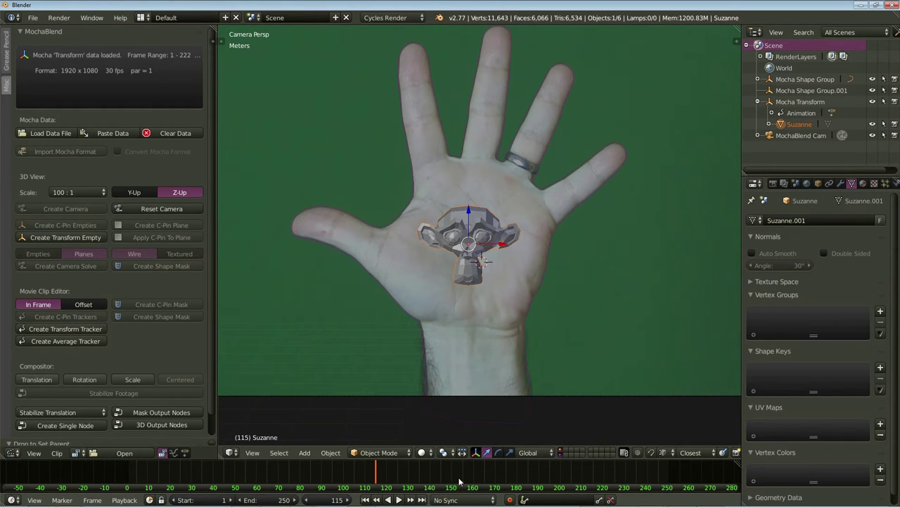
- Set the MochaBlend camera's focal length to 7.05 mm and reset the camera to match it
right_click(573, 395)
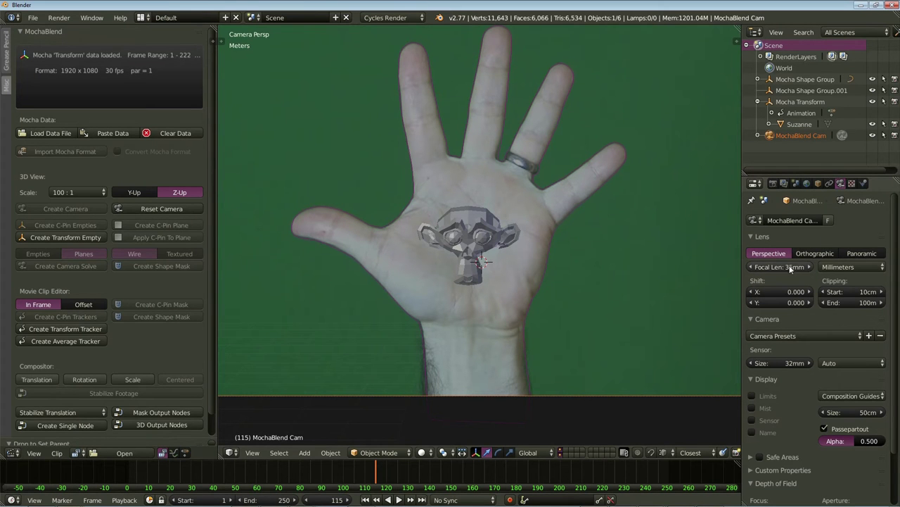
mouse_move(779, 267)
mouse_down()
mouse_move(837, 267)
mouse_move(782, 266)
mouse_up()
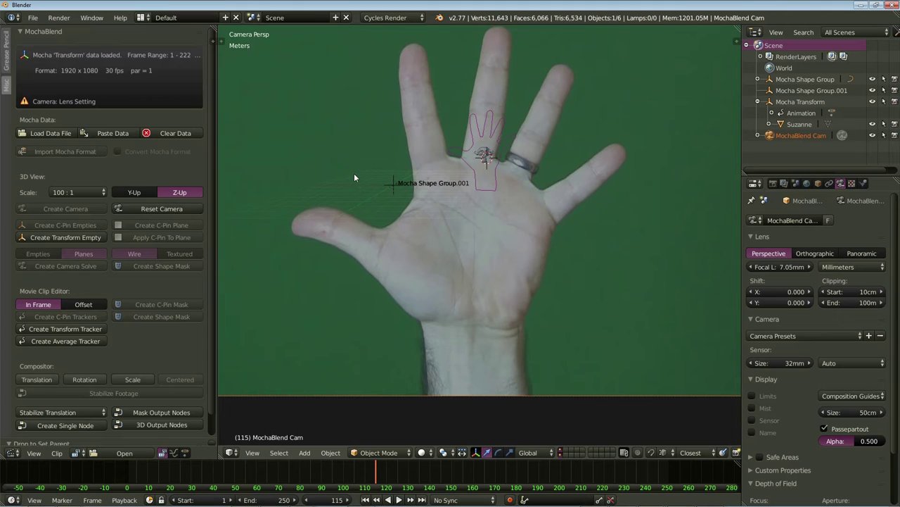
click(190, 210)
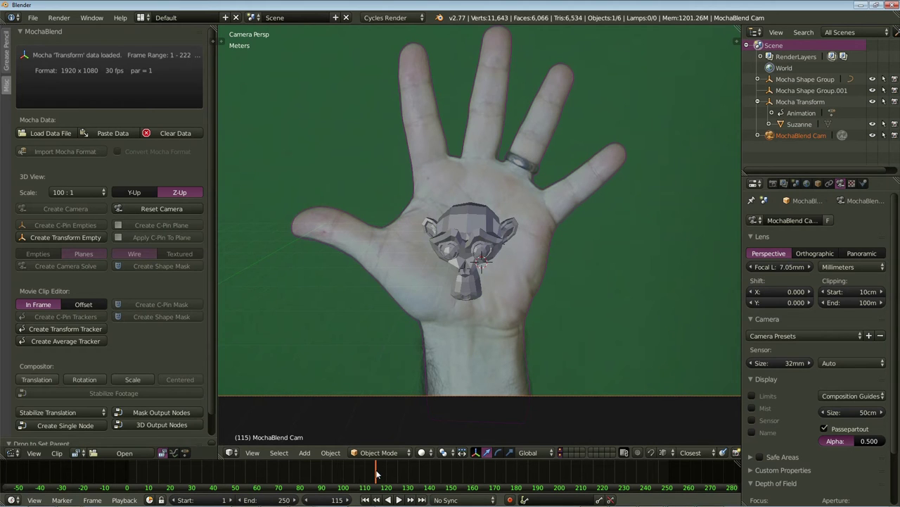
- Check the monkey's perspective with the shorter focal length by playing and scrubbing the animation to frame 221
key(alt+a)
drag(376, 475, 606, 479)
key(alt+a)
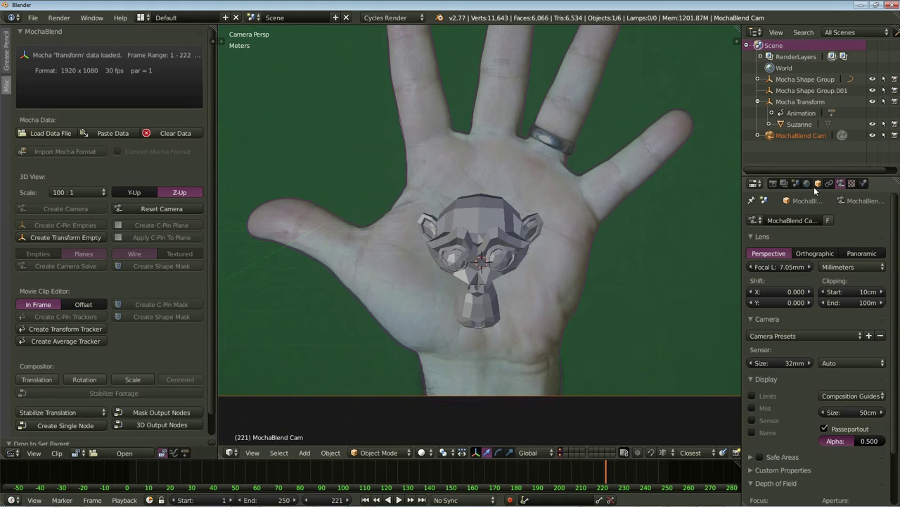
- Add a Subdivision Surface modifier to the monkey head with 2 view subdivisions
right_click(491, 219)
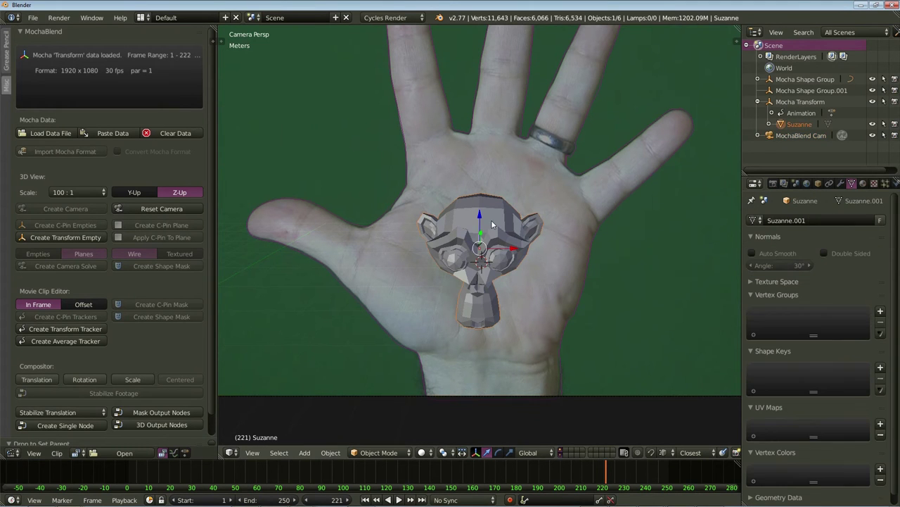
click(840, 183)
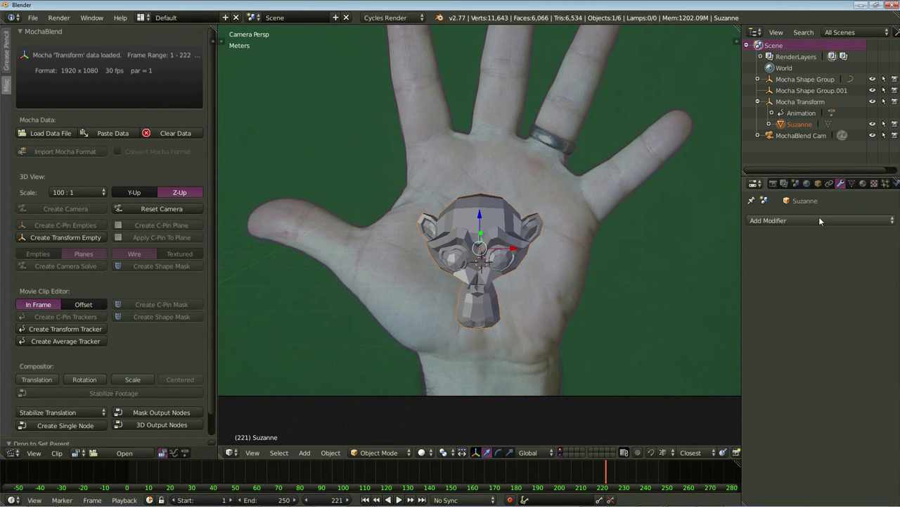
click(819, 218)
click(685, 403)
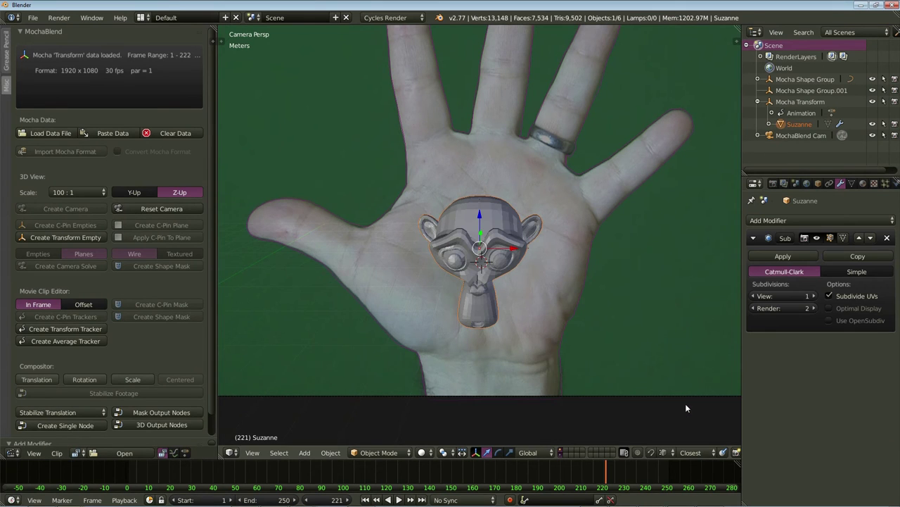
click(810, 296)
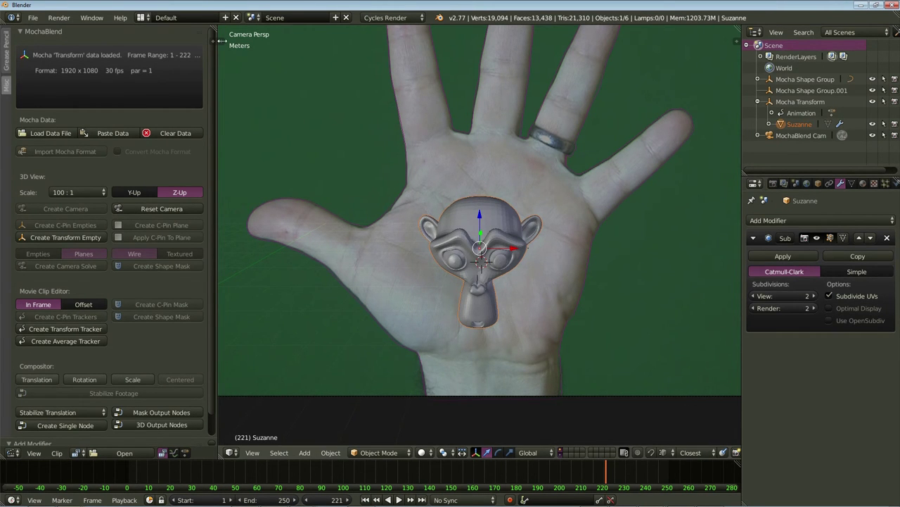
- Apply smooth shading to the monkey head
click(222, 41)
click(266, 192)
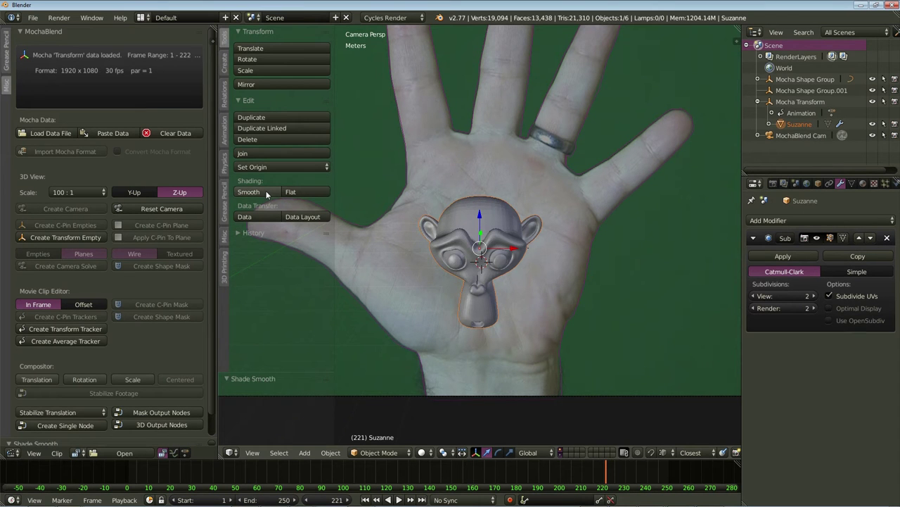
drag(331, 136, 232, 138)
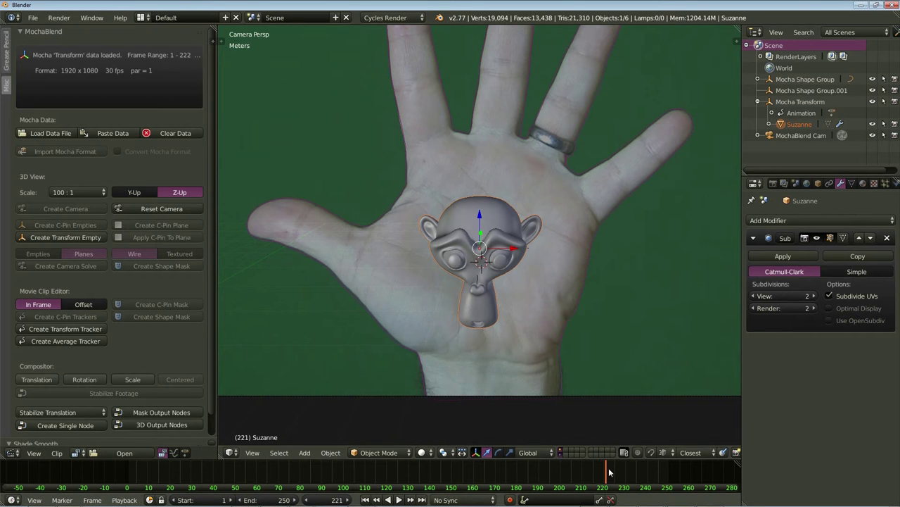
- At frame 222, set the MochaBlend camera's focal length to 3.89 mm and reset the camera to match it
mouse_move(608, 470)
mouse_down()
mouse_move(131, 470)
mouse_move(562, 496)
mouse_move(619, 471)
mouse_move(597, 471)
mouse_move(609, 472)
mouse_up()
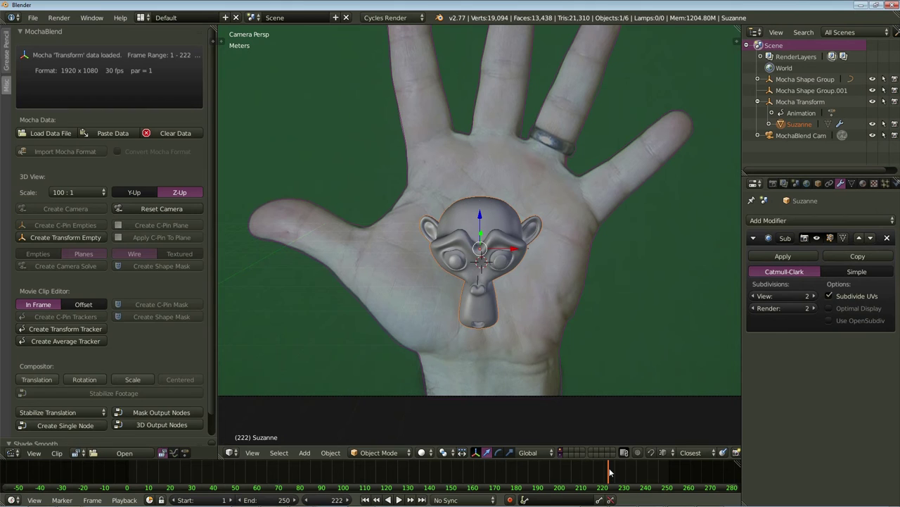
right_click(629, 396)
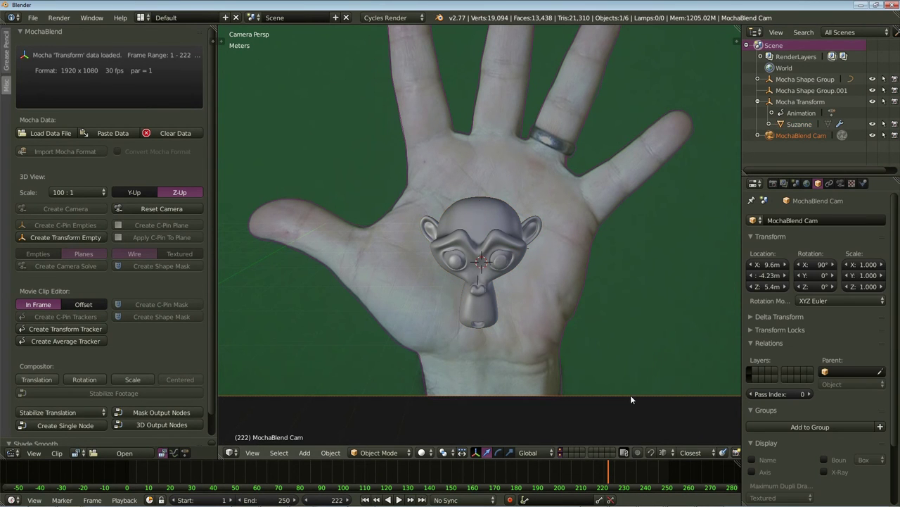
click(840, 183)
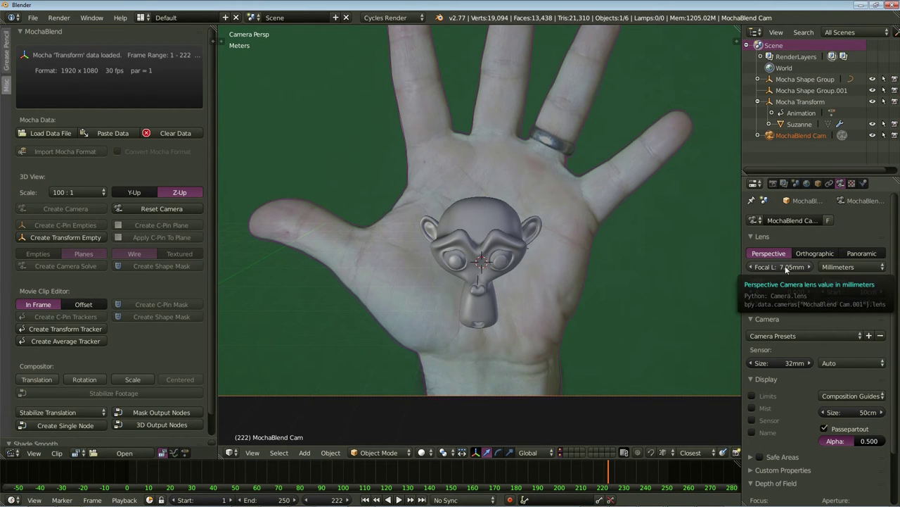
drag(777, 267, 726, 267)
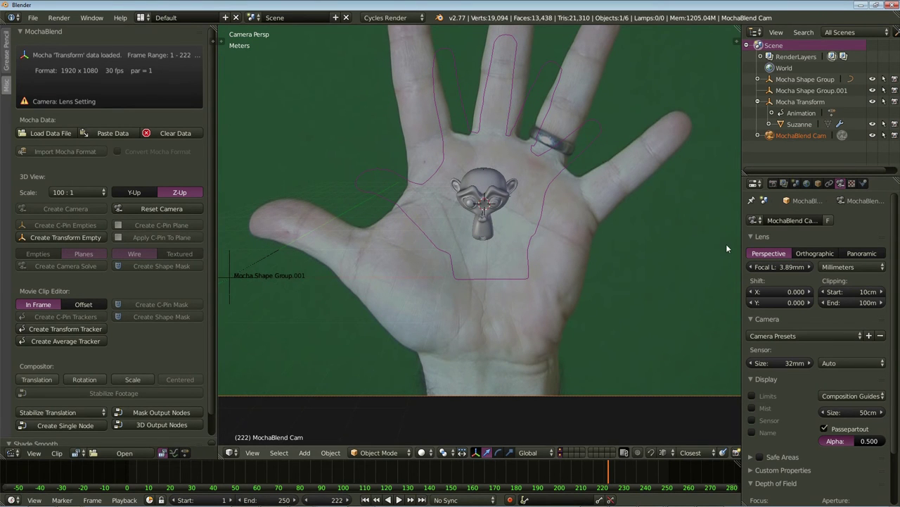
click(187, 207)
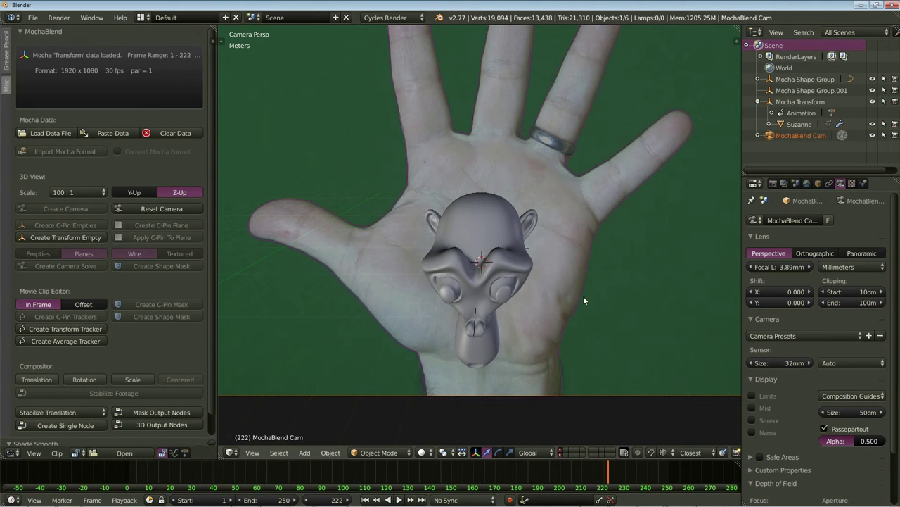
- Keyframe the camera's focal length at frame 222, and return the timeline to frame 1
right_click(778, 266)
click(779, 268)
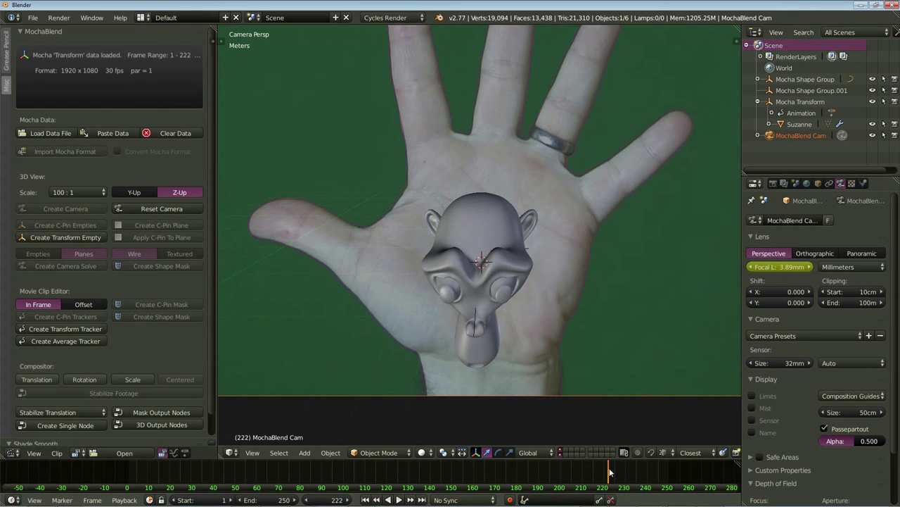
key(alt+a)
click(298, 469)
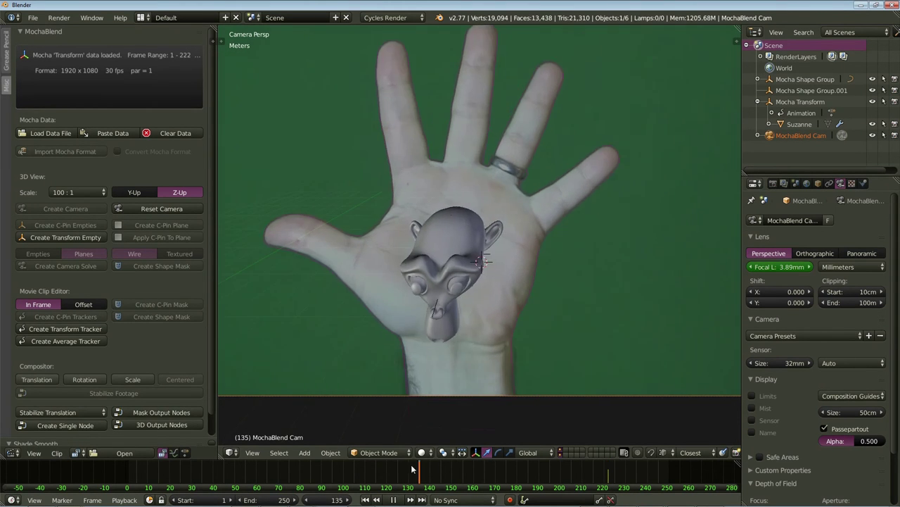
click(133, 470)
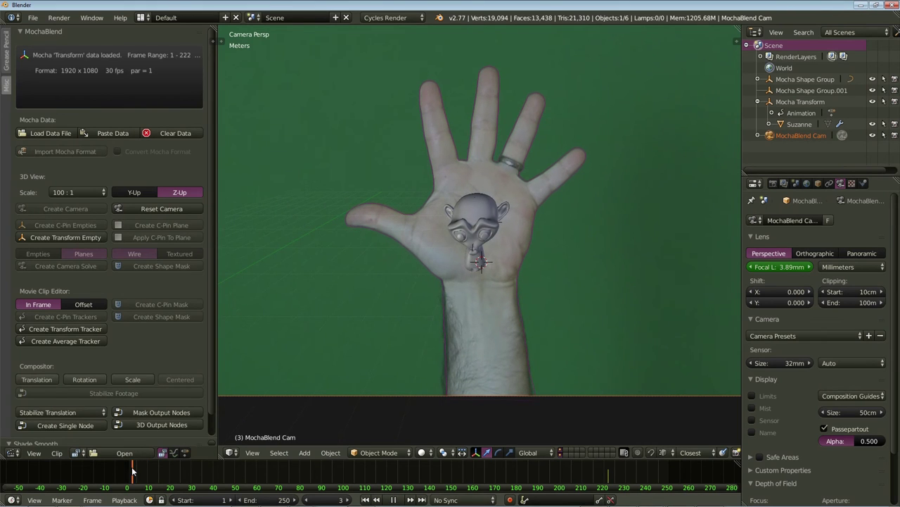
click(130, 471)
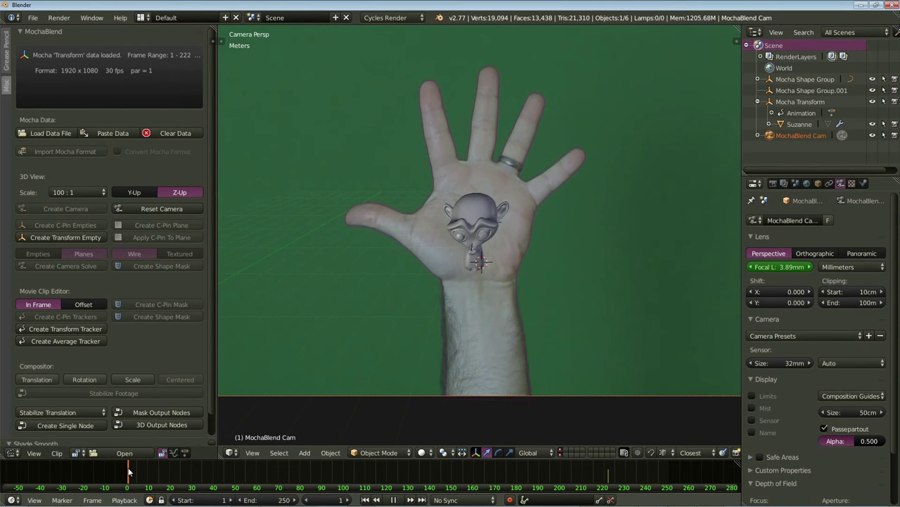
- Keyframe a focal length of 120.28 mm at frame 1 and reset the camera to follow the animated lens
key(alt+a)
click(781, 267)
text(28.05)
key(Return)
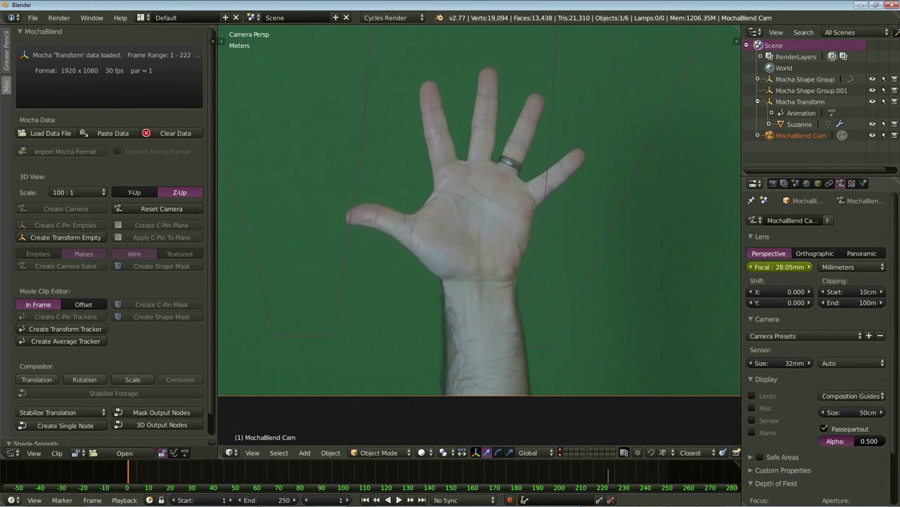
drag(781, 267, 867, 266)
drag(783, 269, 783, 269)
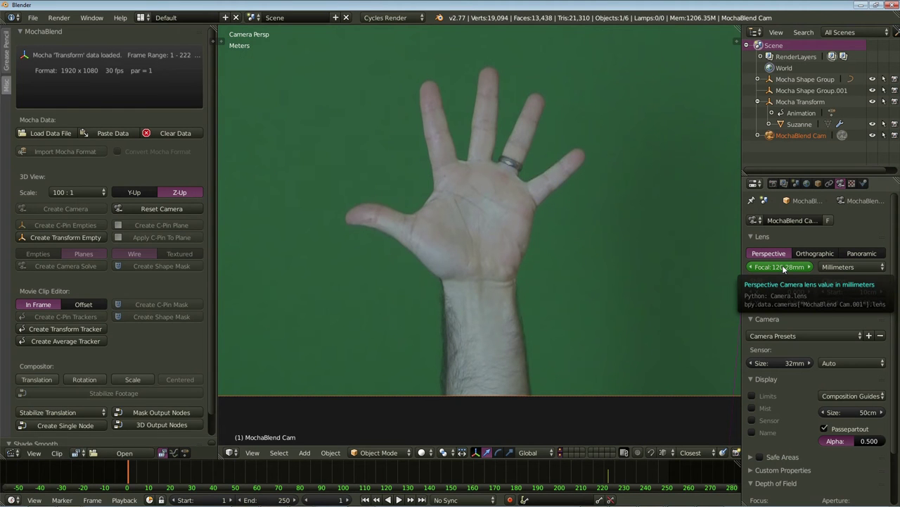
key(i)
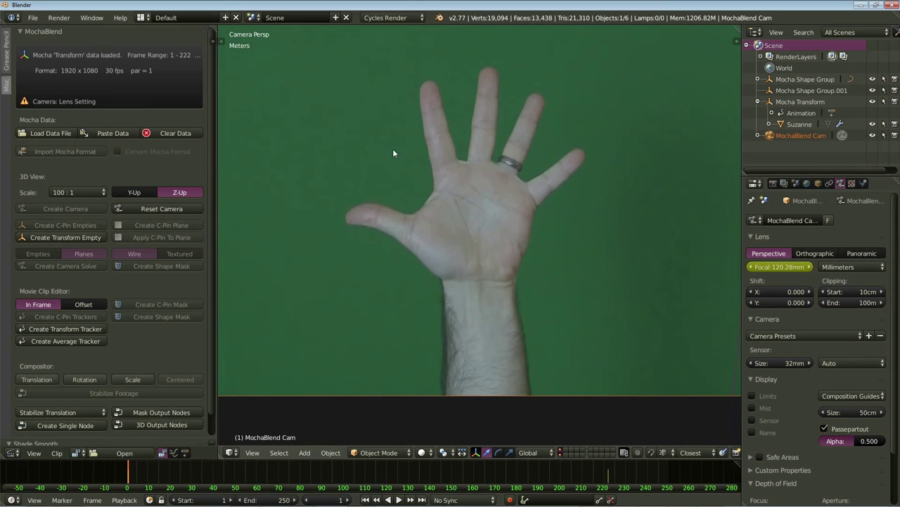
click(189, 207)
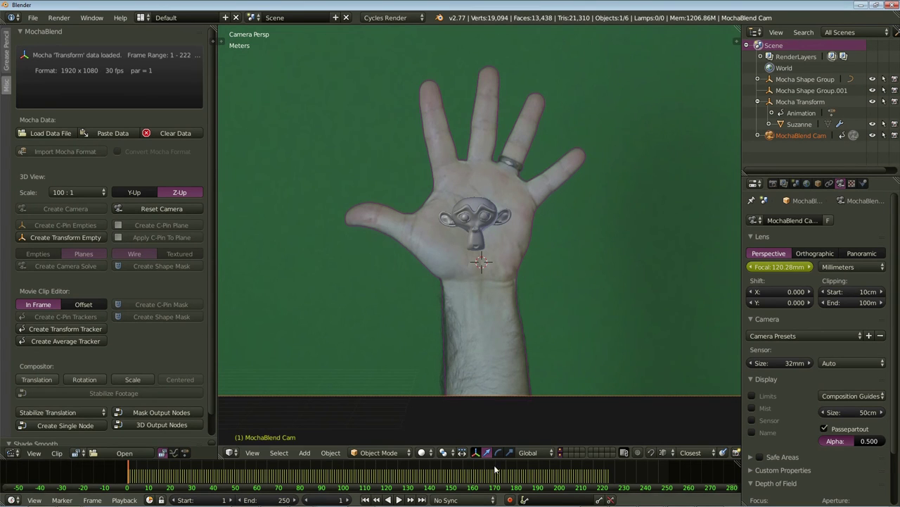
- Play and scrub the animation in camera view to examine how the monkey's perspective changes with the animated focal length
key(alt+a)
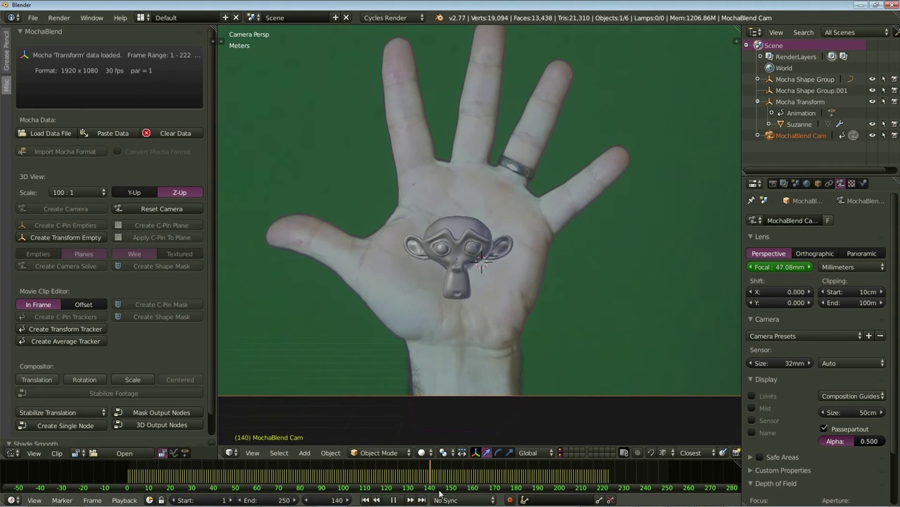
drag(571, 470, 609, 477)
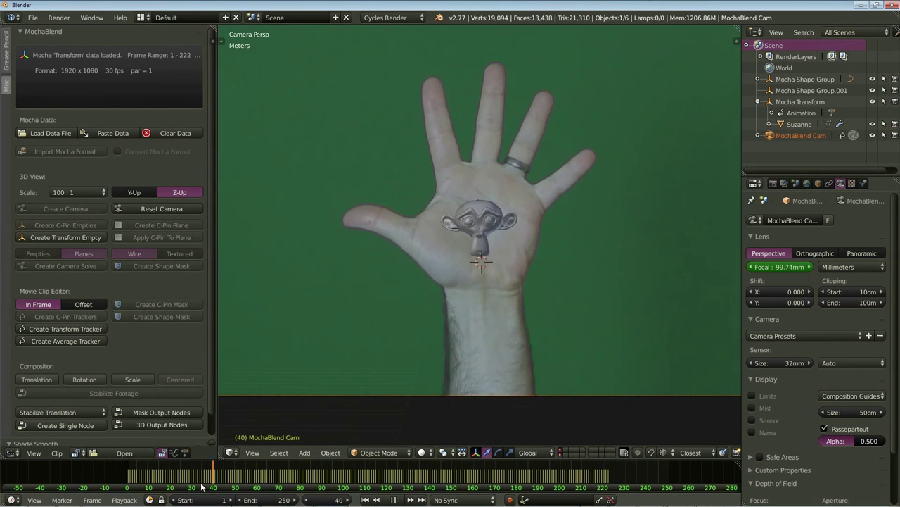
key(shift+Left)
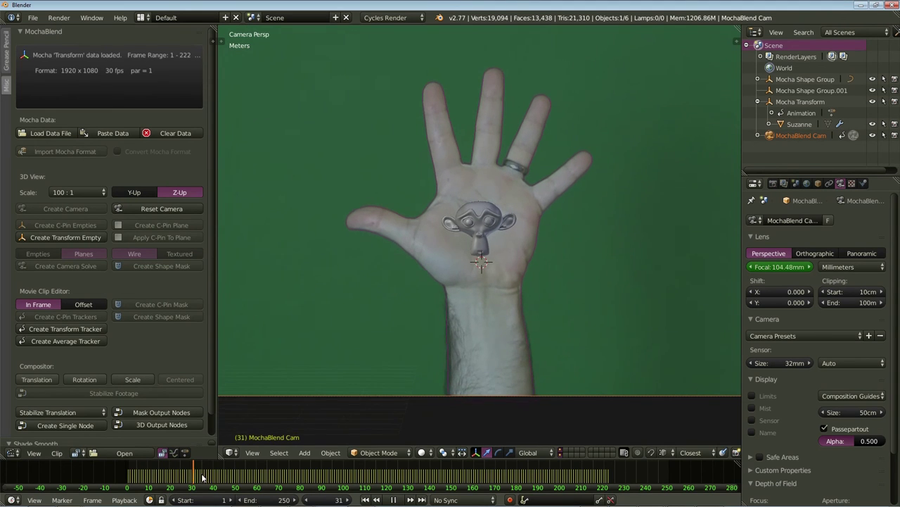
drag(202, 477, 586, 474)
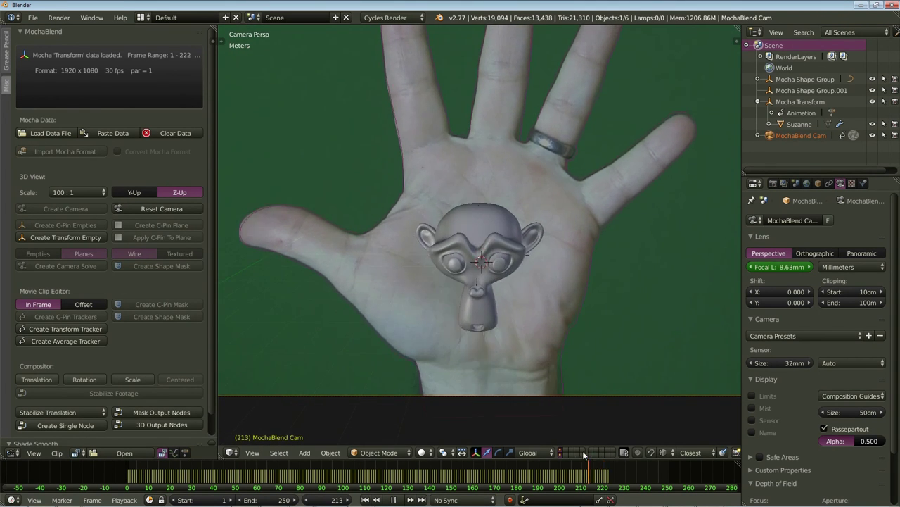
key(alt+a)
- Examine the camera's movement relative to the monkey from outside the camera, and return to the camera view at frame 213
key(KP_0)
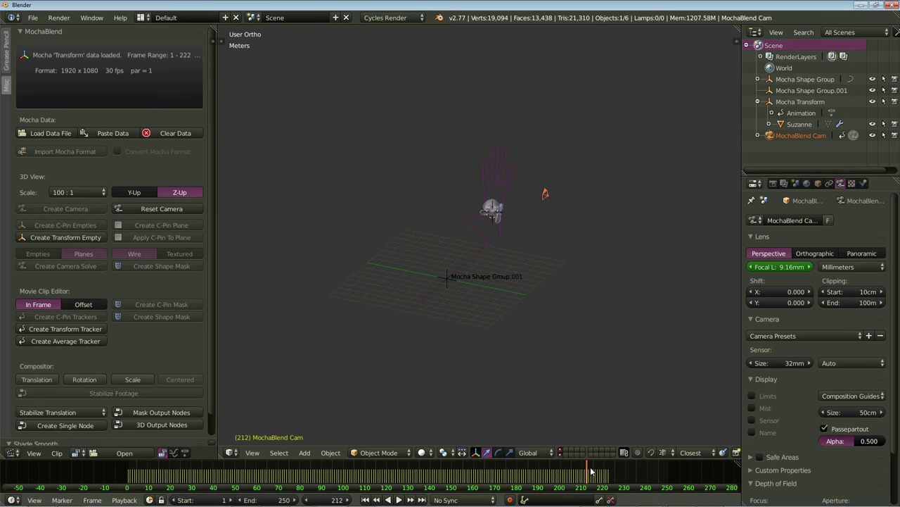
drag(591, 471, 140, 470)
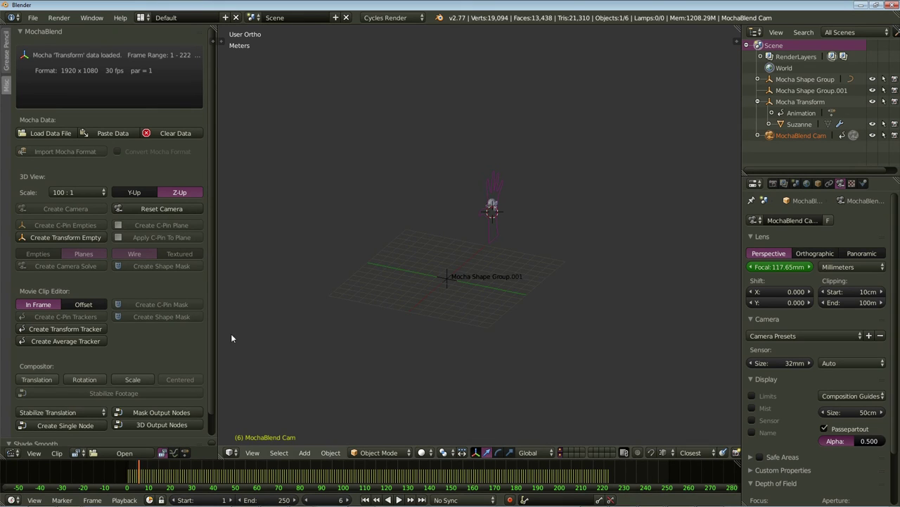
scroll(298, 280, down, 3)
scroll(329, 287, down, 2)
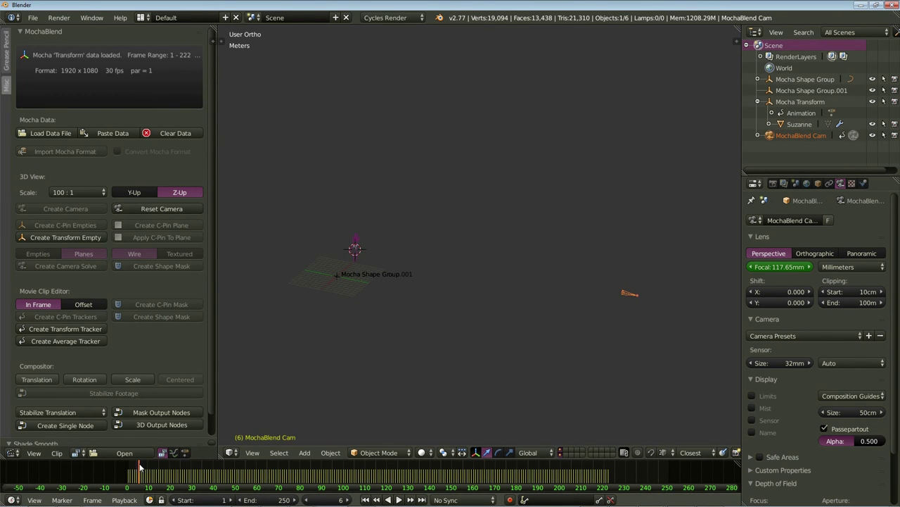
key(alt+a)
drag(144, 468, 567, 485)
key(alt+a)
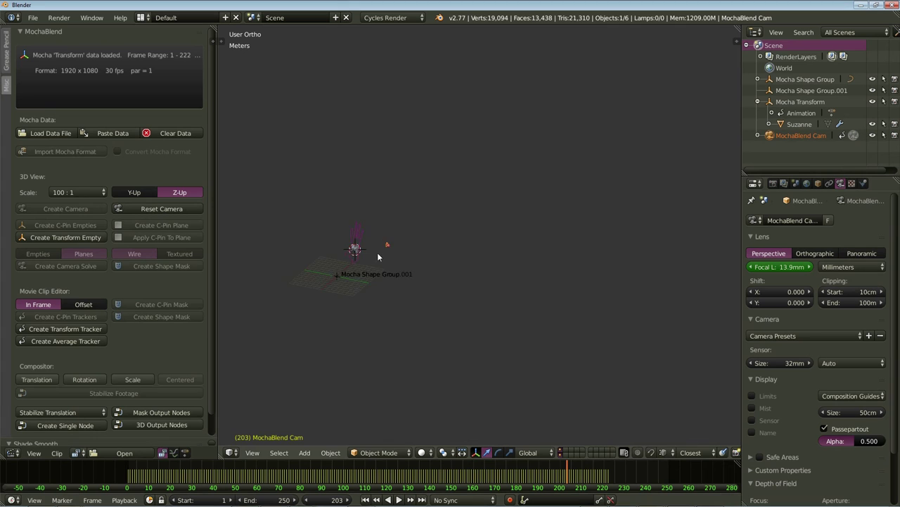
scroll(365, 250, up, 10)
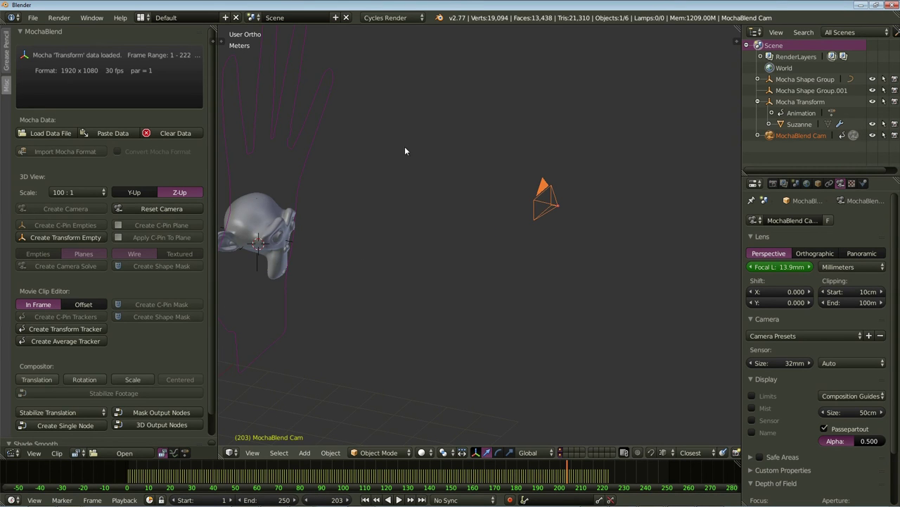
key(KP_0)
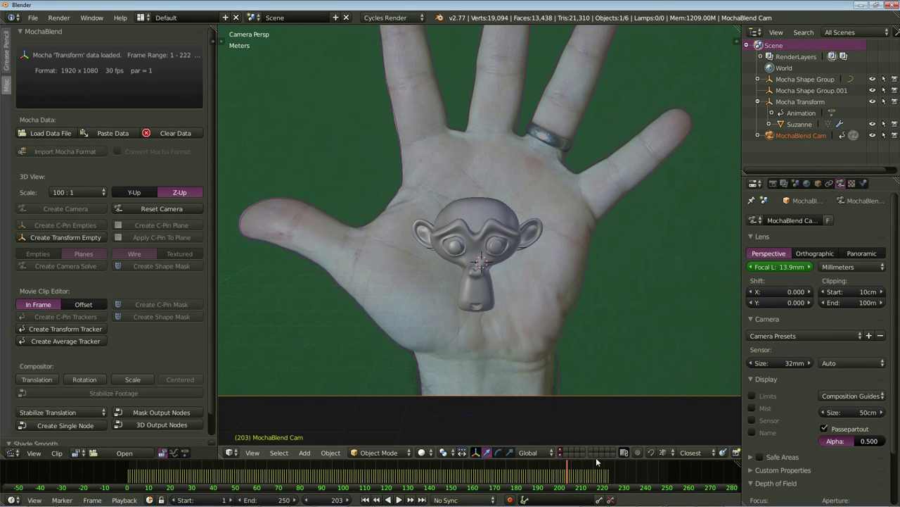
drag(567, 468, 589, 477)
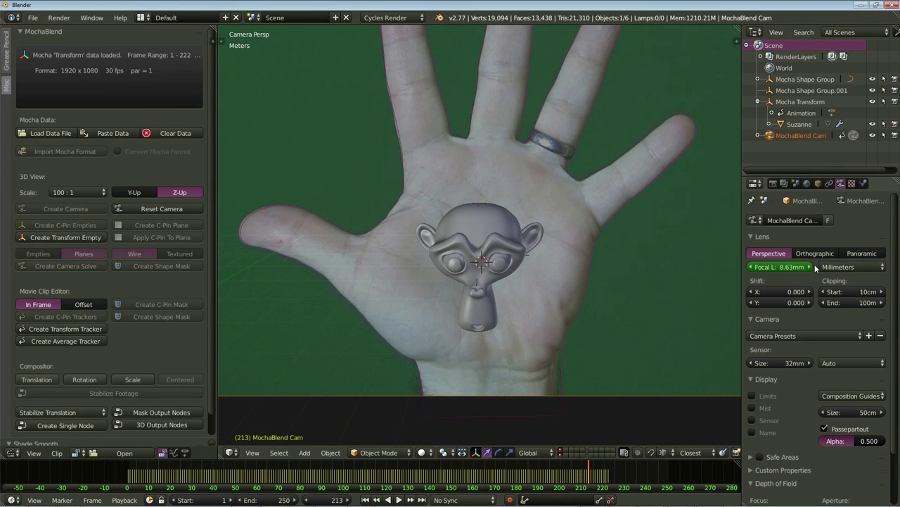
- Set the MochaBlend add-on's 3D View camera preference to Perspective in the user preferences
click(33, 17)
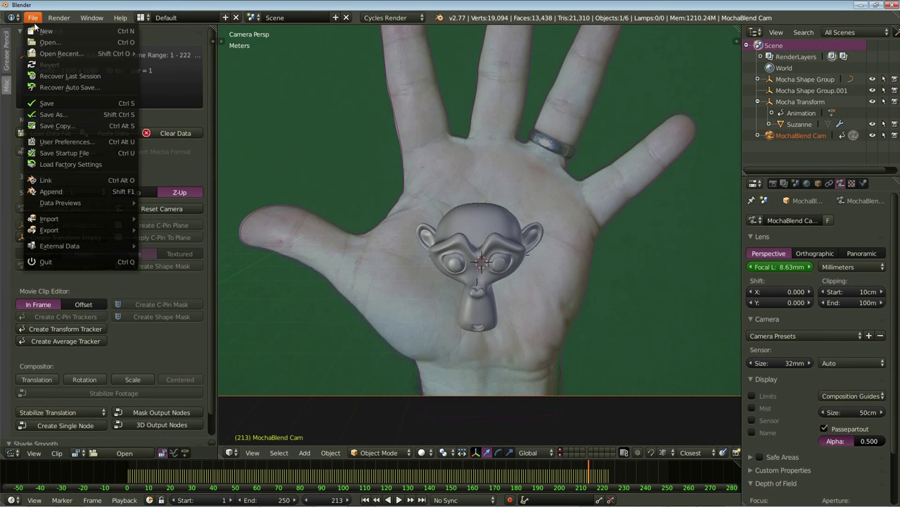
click(71, 142)
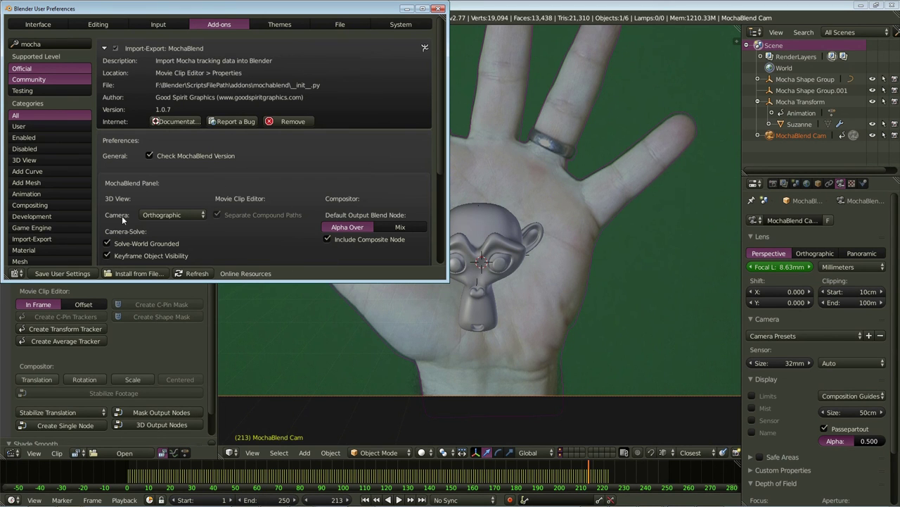
click(182, 214)
click(168, 202)
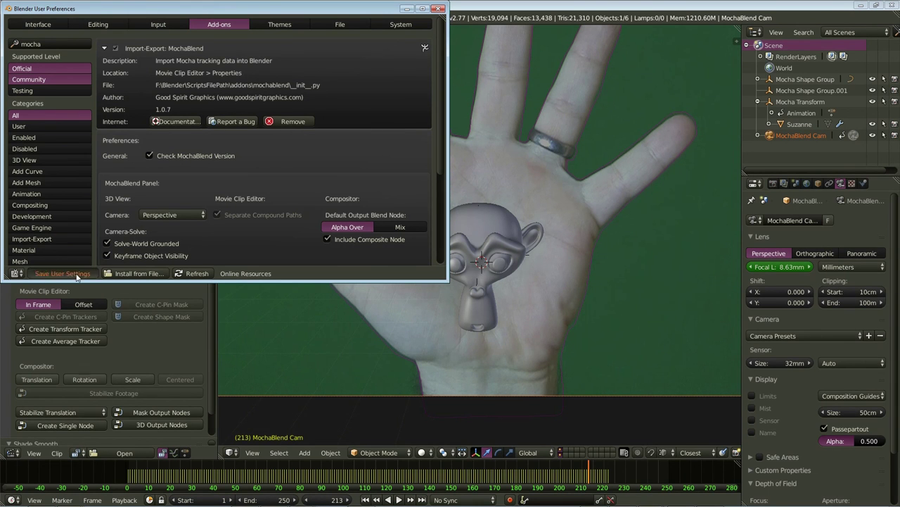
click(438, 9)
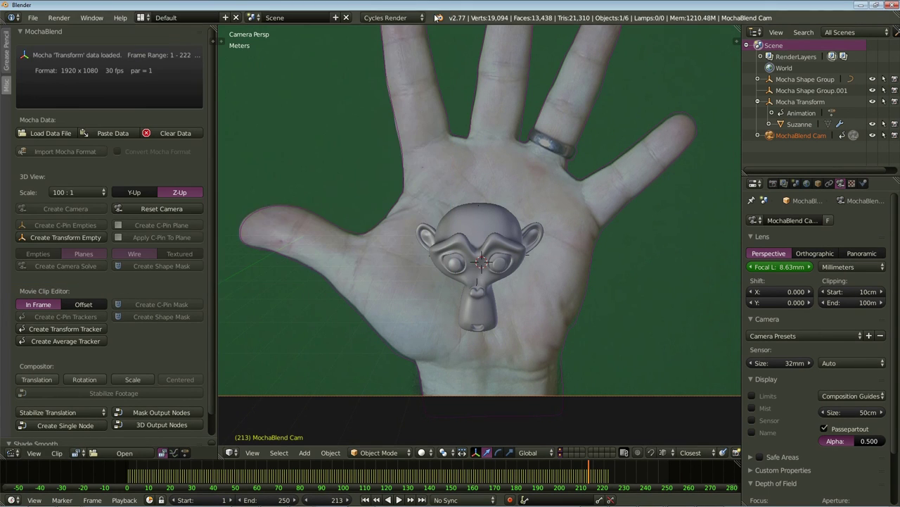